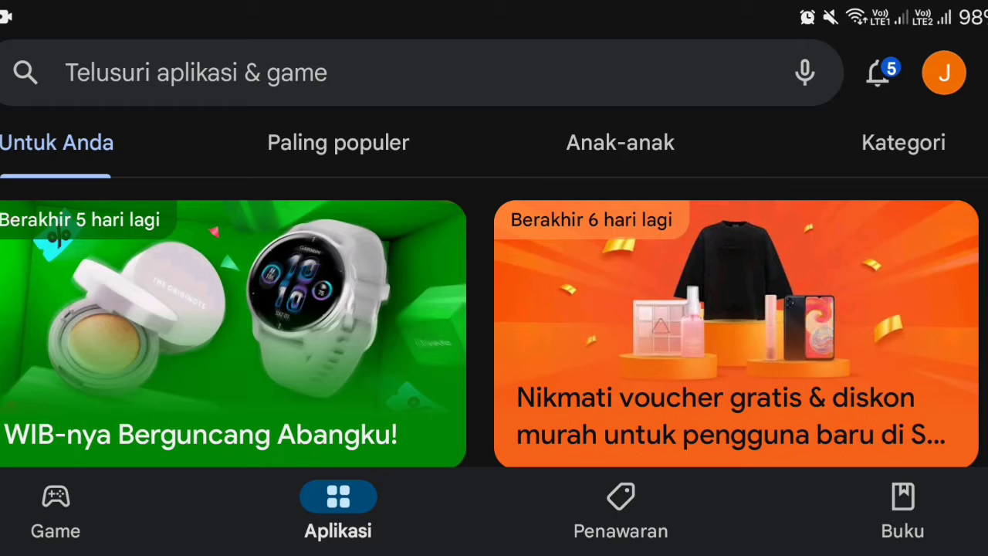
# - Search the Play Store for 'Prisma 3D' and open the installed Prisma3D app page
pyautogui.click(196, 72)
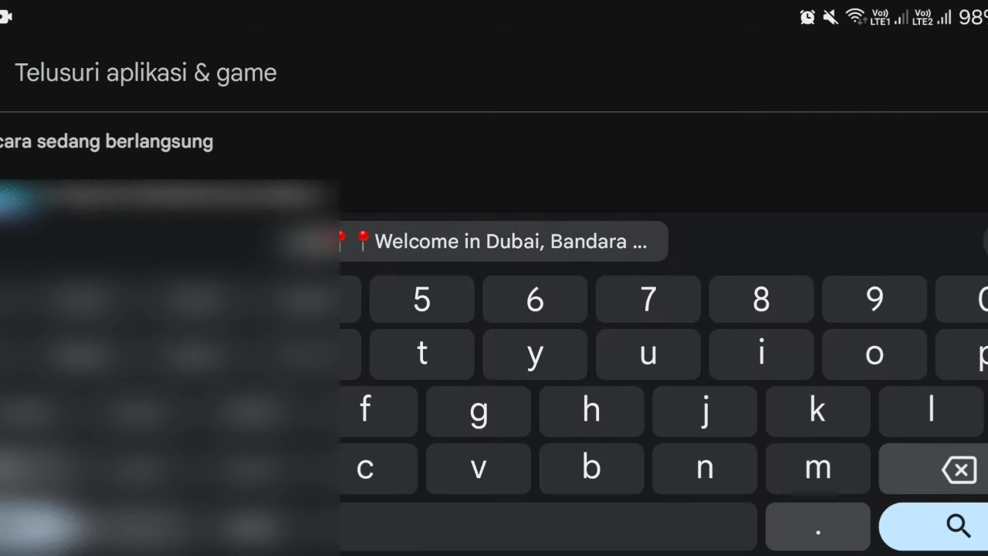
pyautogui.write('A')
pyautogui.press('BackSpace')
pyautogui.write('Prisma')
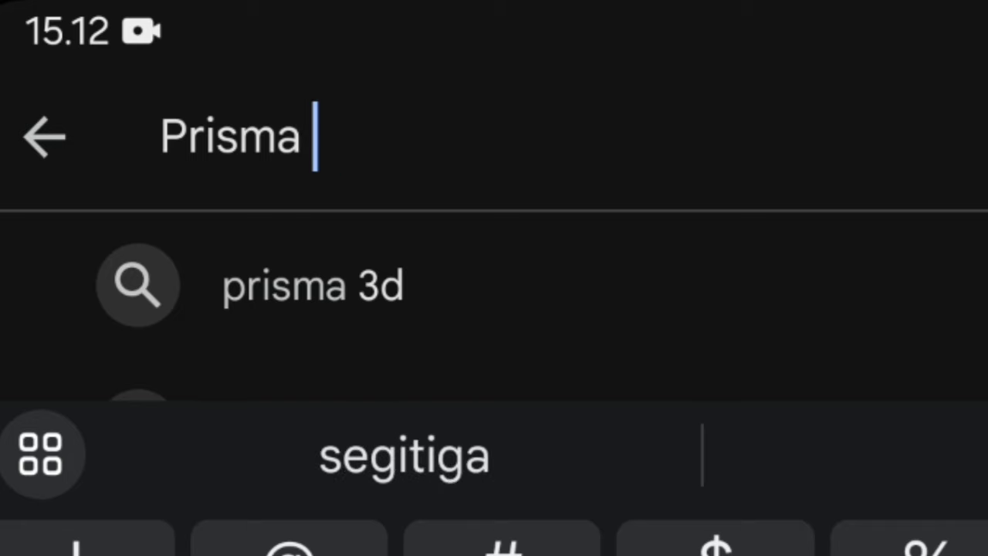
pyautogui.write(' 3D')
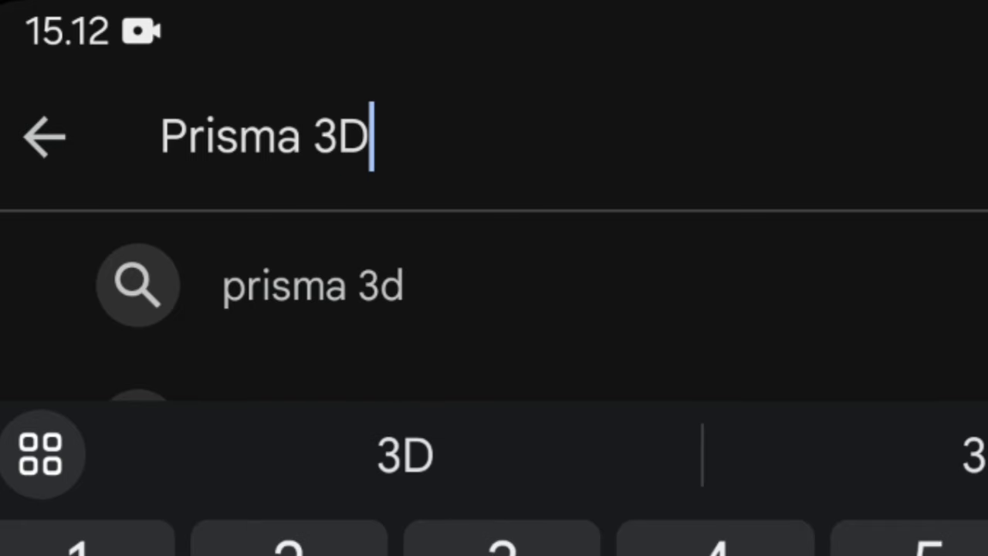
pyautogui.press('Return')
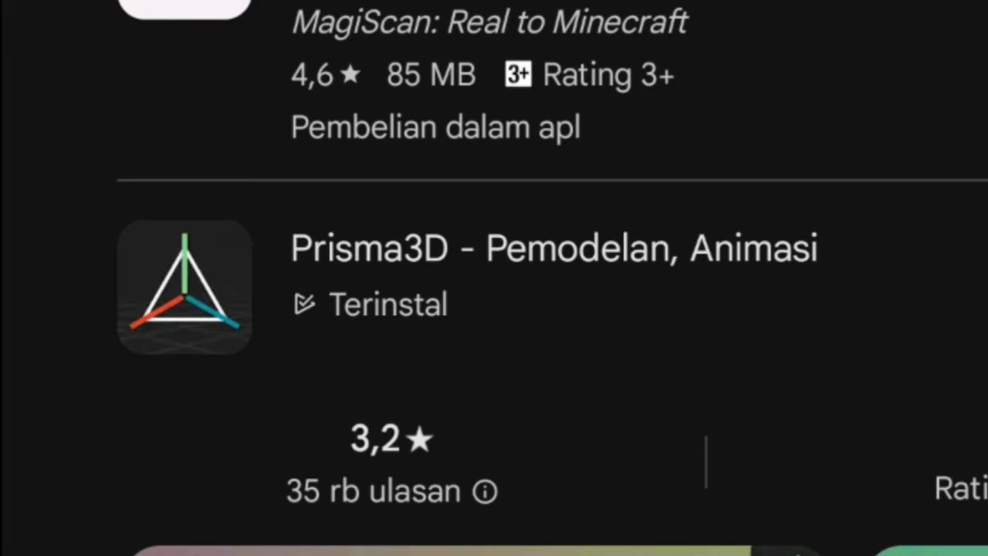
pyautogui.click(232, 420)
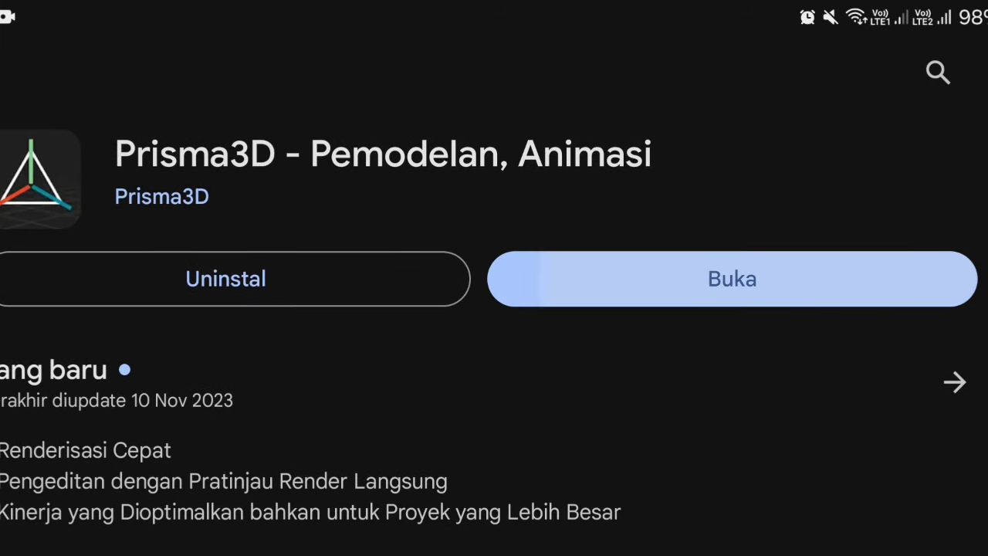
# - Launch Prisma3D into a new Modeling project and orbit around the default cube at the grid origin
pyautogui.click(732, 279)
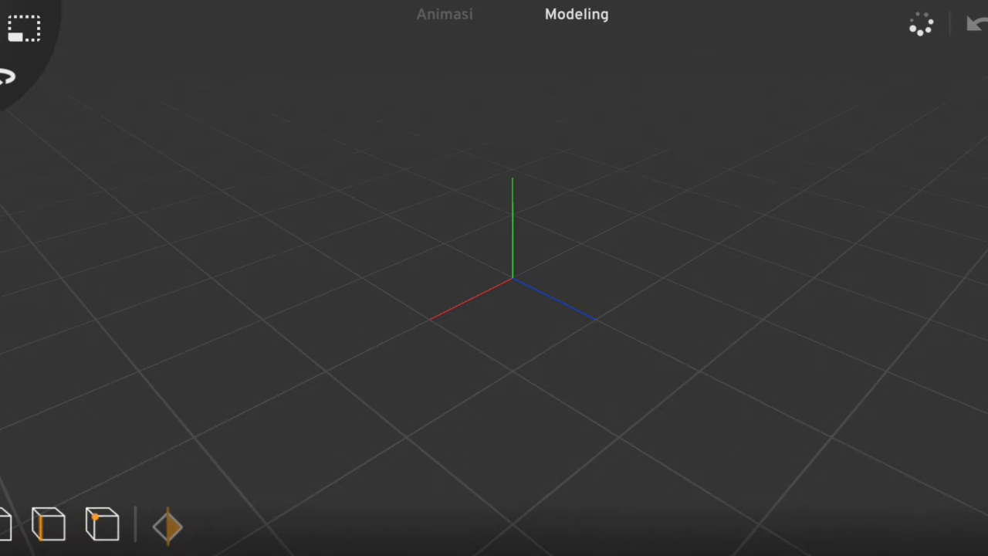
pyautogui.moveTo(494, 386); pyautogui.dragTo(571, 371)
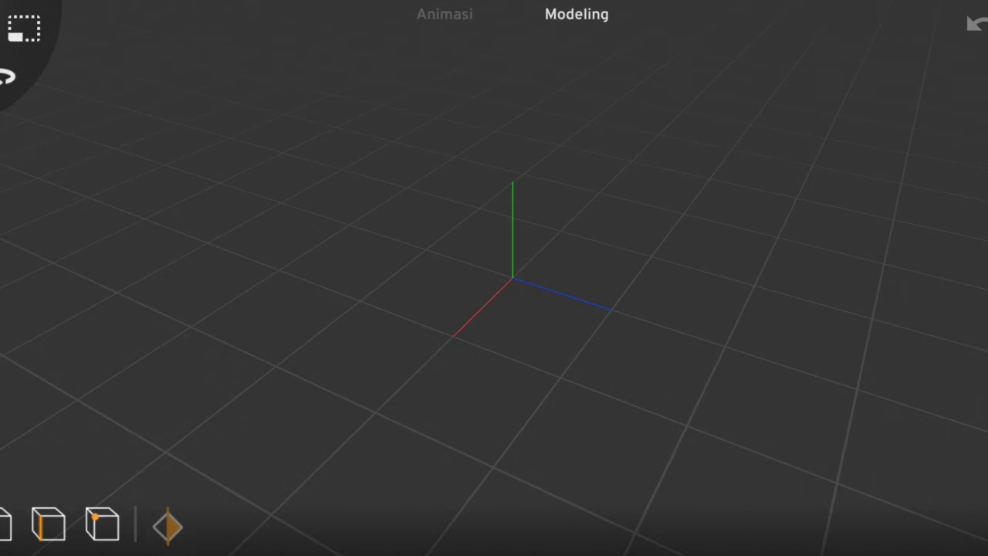
pyautogui.moveTo(541, 386); pyautogui.dragTo(479, 387)
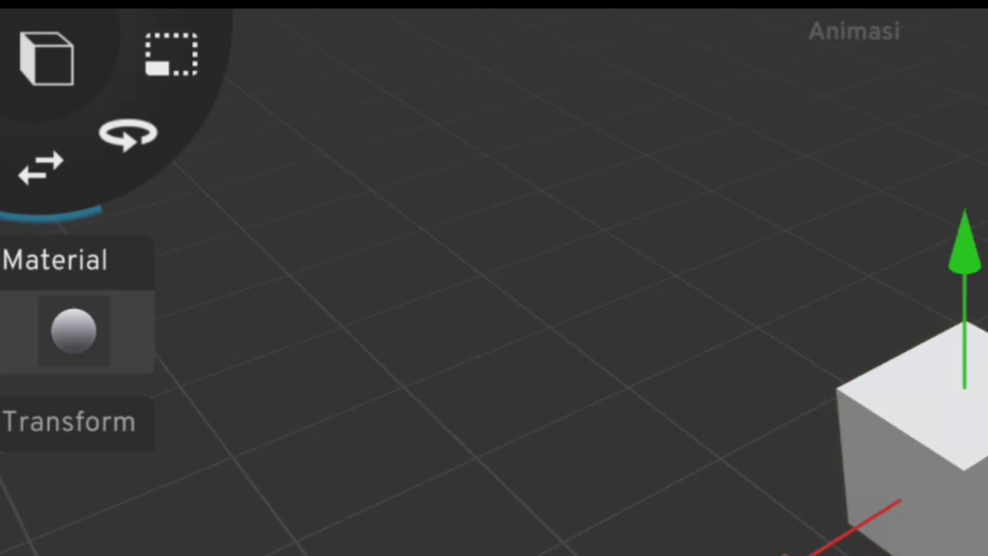
# - Scale the default cube to about 121.93 across with a y scale of 1, forming a ground slab
pyautogui.click(172, 54)
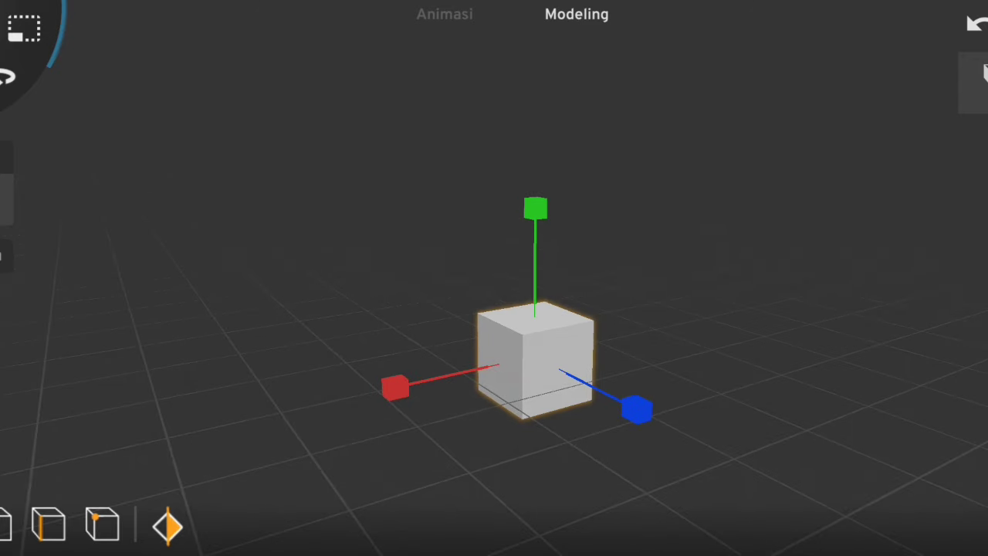
pyautogui.moveTo(535, 359); pyautogui.dragTo(695, 232)
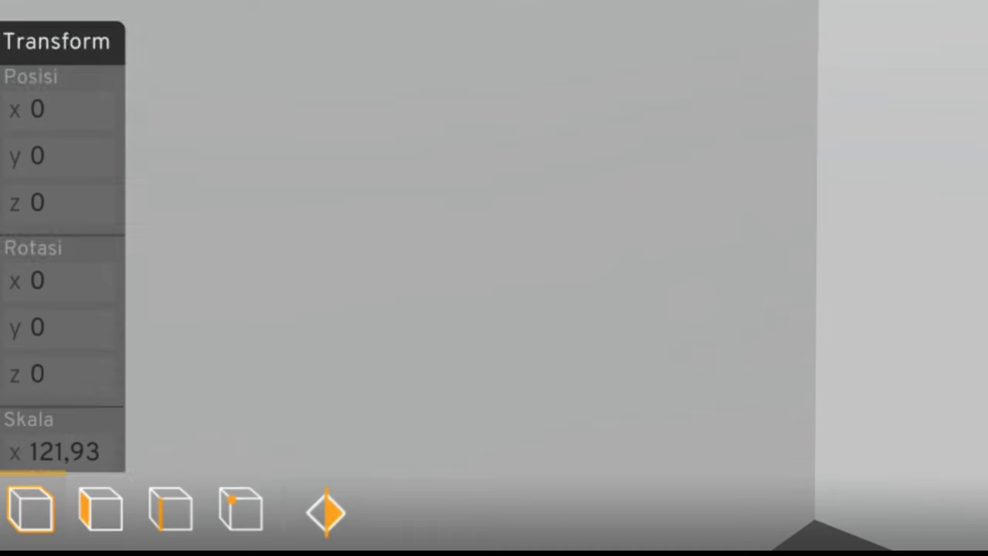
pyautogui.scroll(-3, 62, 232)
pyautogui.click(54, 345)
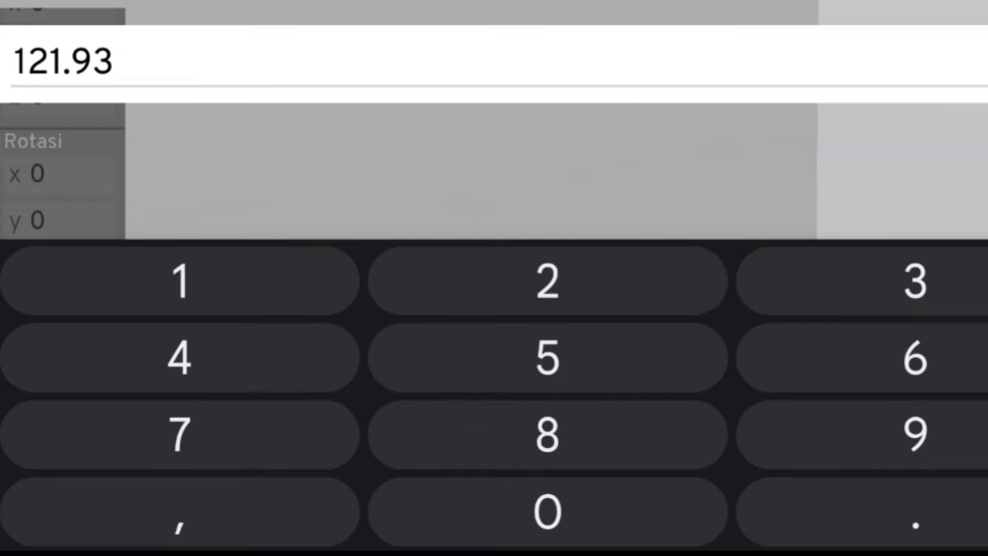
pyautogui.write('1')
pyautogui.press('Return')
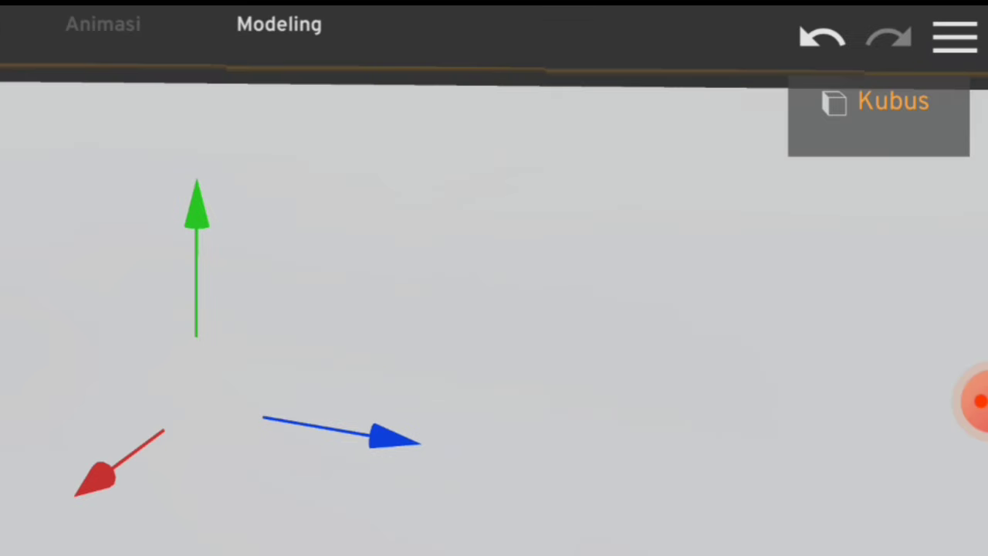
pyautogui.click(977, 399)
# - Import the Rel 1067 railway track model with 3D Import
pyautogui.click(868, 328)
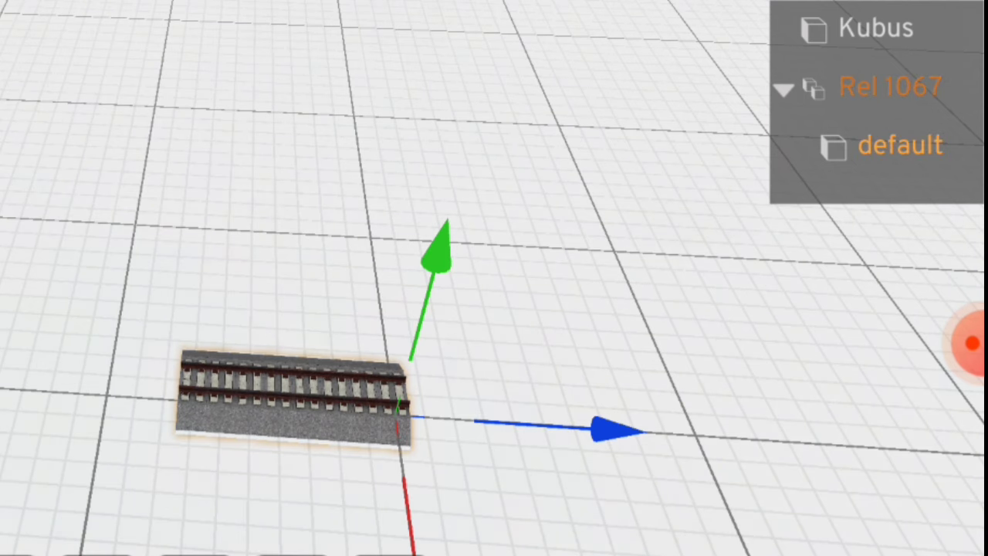
# - Duplicate the Rel 1067 track piece, then double the set twice, joining copies end to end
pyautogui.click(784, 89)
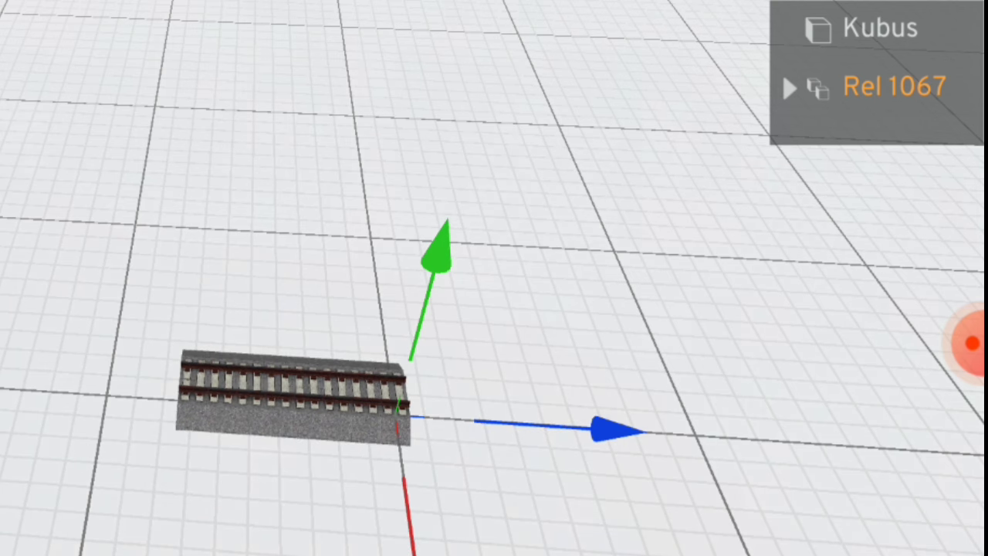
pyautogui.click(788, 89)
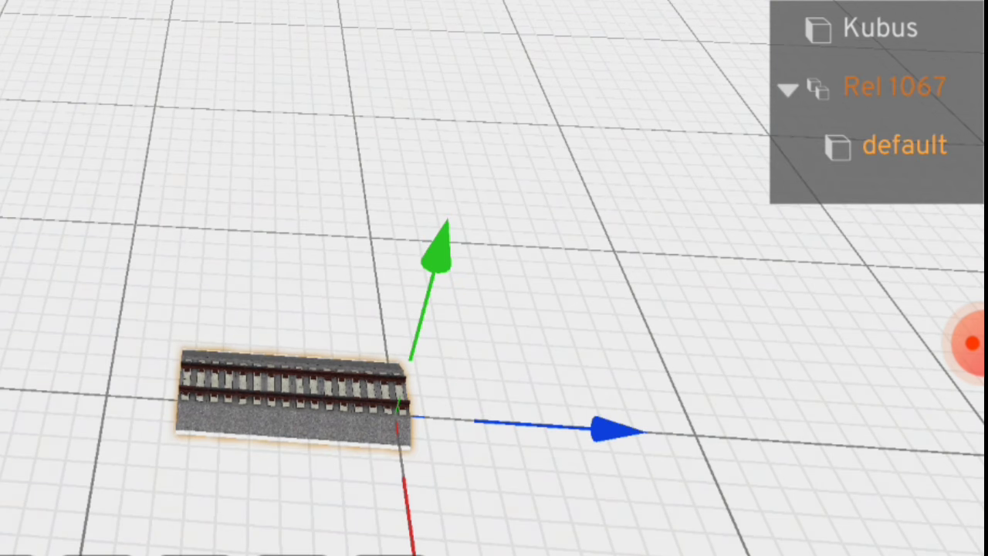
pyautogui.hotkey('ctrl', 'd')
pyautogui.moveTo(618, 429)
pyautogui.mouseDown()
pyautogui.moveTo(340, 405)
pyautogui.moveTo(394, 409)
pyautogui.mouseUp()
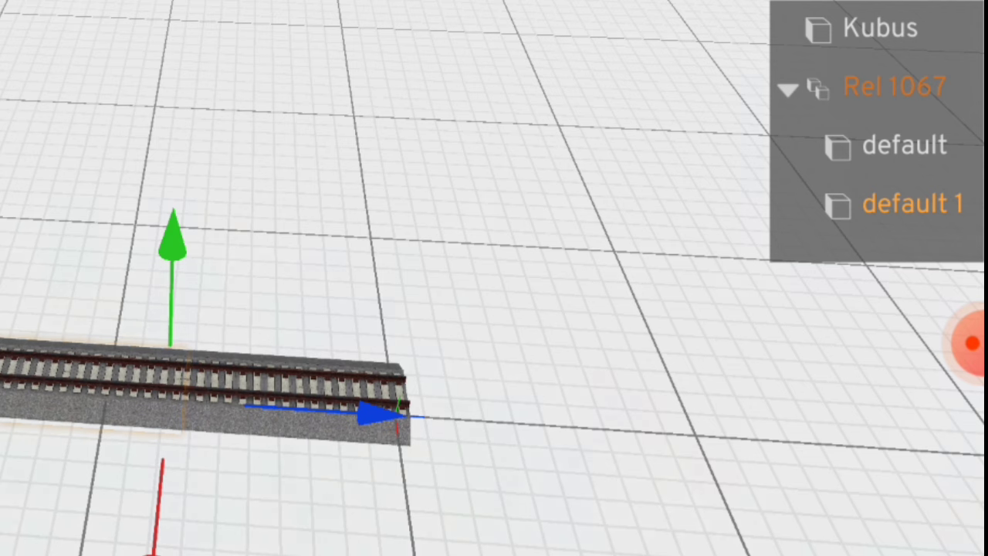
pyautogui.hotkey('ctrl', 'a')
pyautogui.hotkey('ctrl', 'd')
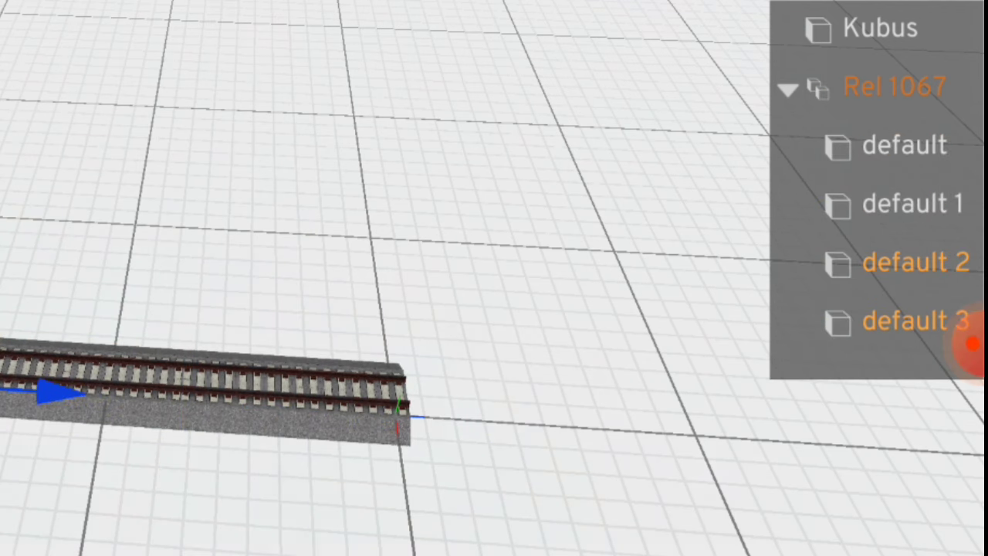
pyautogui.hotkey('ctrl', 'a')
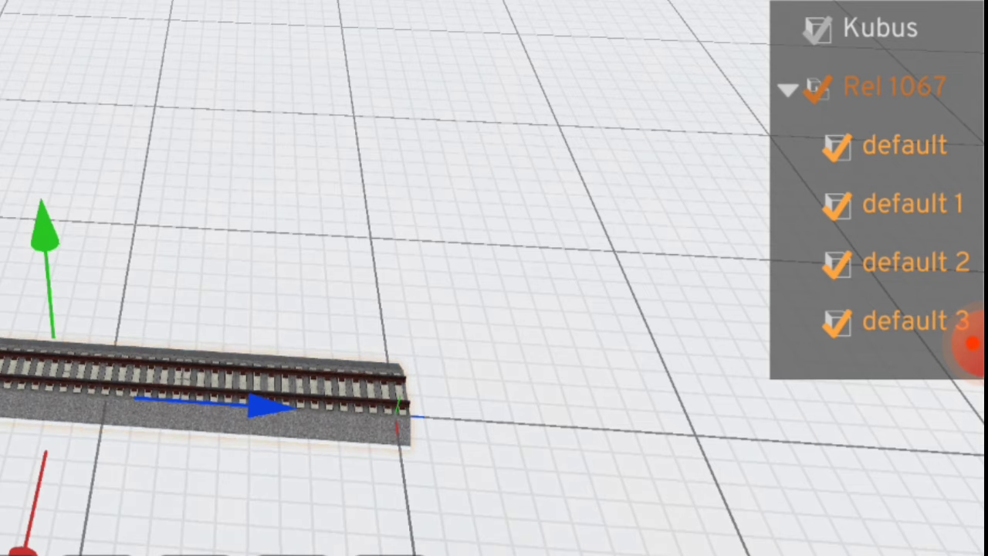
pyautogui.hotkey('ctrl', 'd')
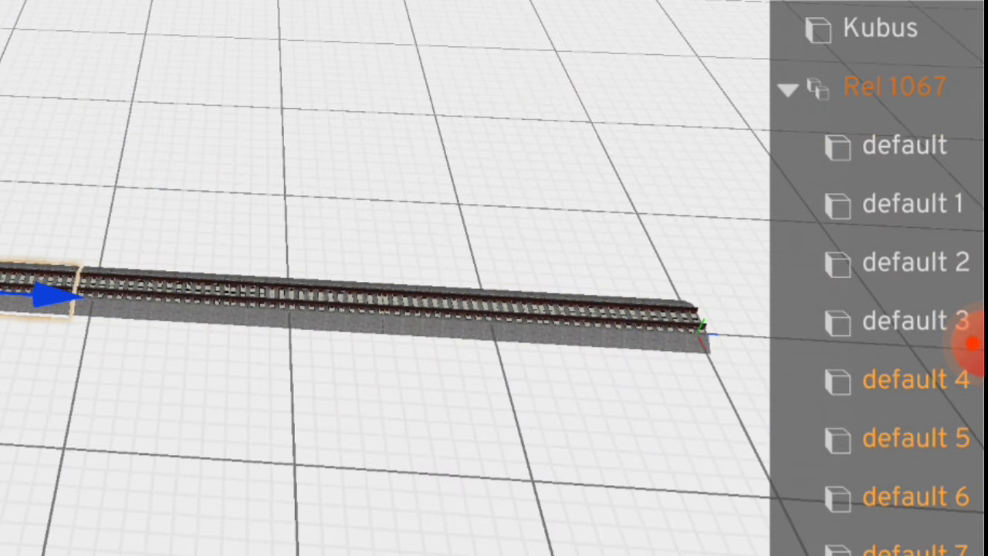
# - Slide the duplicated track sections along the line so the rails run continuously
pyautogui.click(973, 343)
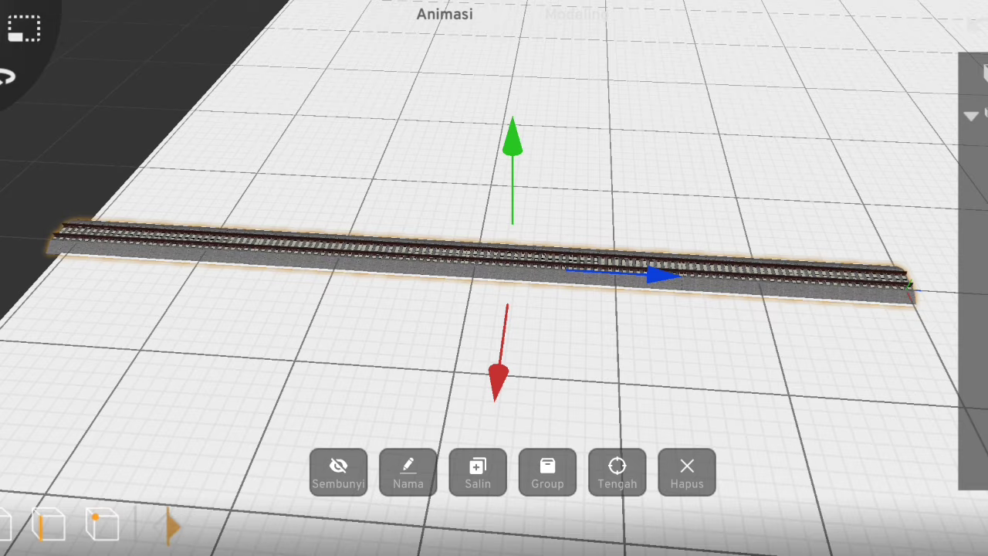
pyautogui.moveTo(617, 386); pyautogui.dragTo(463, 348)
pyautogui.moveTo(871, 315); pyautogui.dragTo(166, 272)
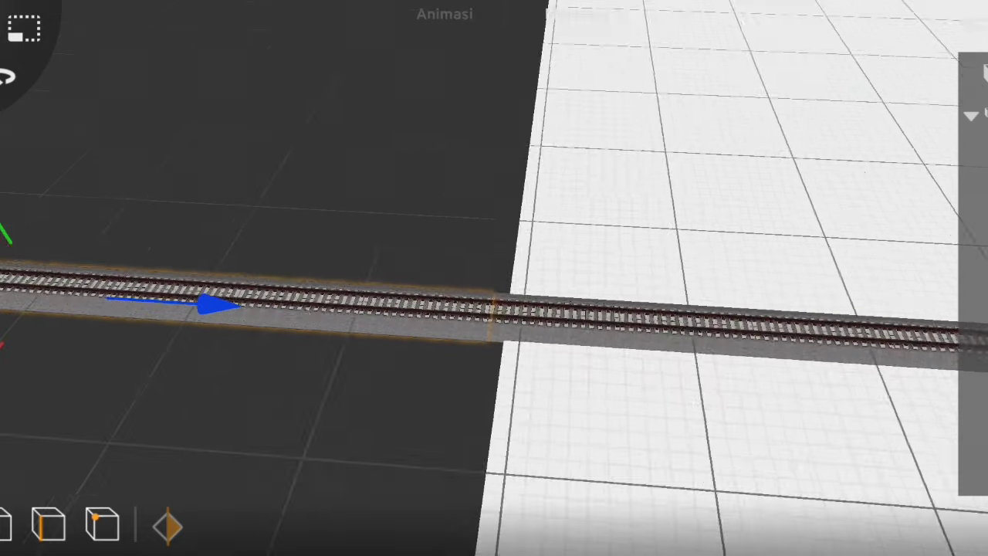
pyautogui.moveTo(617, 386); pyautogui.dragTo(540, 332)
pyautogui.moveTo(618, 424); pyautogui.dragTo(448, 309)
pyautogui.click(637, 379)
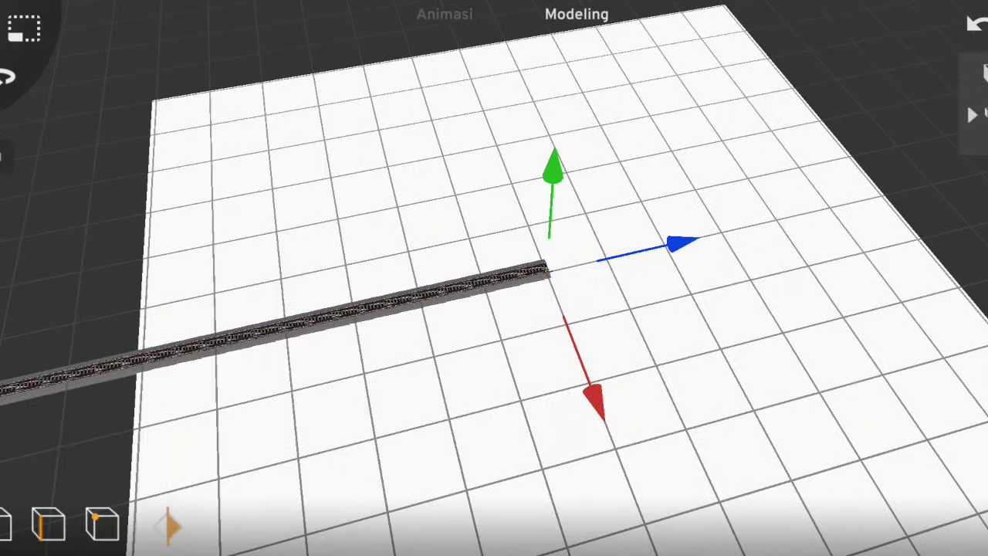
pyautogui.moveTo(636, 242); pyautogui.dragTo(987, 170)
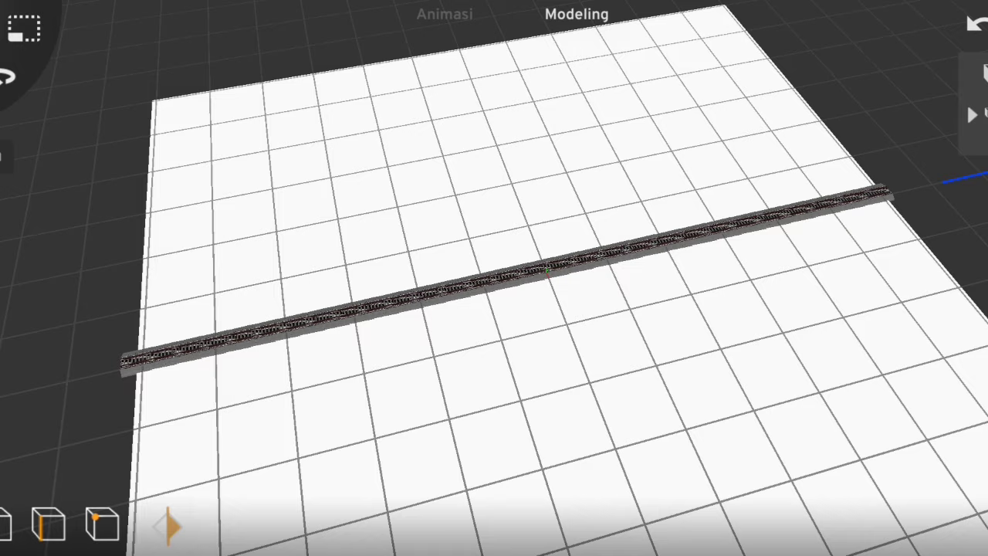
# - Select the ground slab and lower the view to look along the long track
pyautogui.moveTo(494, 232); pyautogui.dragTo(448, 386)
pyautogui.click(695, 424)
pyautogui.moveTo(494, 348)
pyautogui.mouseDown()
pyautogui.moveTo(386, 336)
pyautogui.moveTo(363, 355)
pyautogui.moveTo(464, 332)
pyautogui.moveTo(371, 285)
pyautogui.mouseUp()
pyautogui.moveTo(494, 309)
pyautogui.mouseDown()
pyautogui.moveTo(540, 402)
pyautogui.moveTo(587, 386)
pyautogui.moveTo(772, 370)
pyautogui.moveTo(772, 402)
pyautogui.mouseUp()
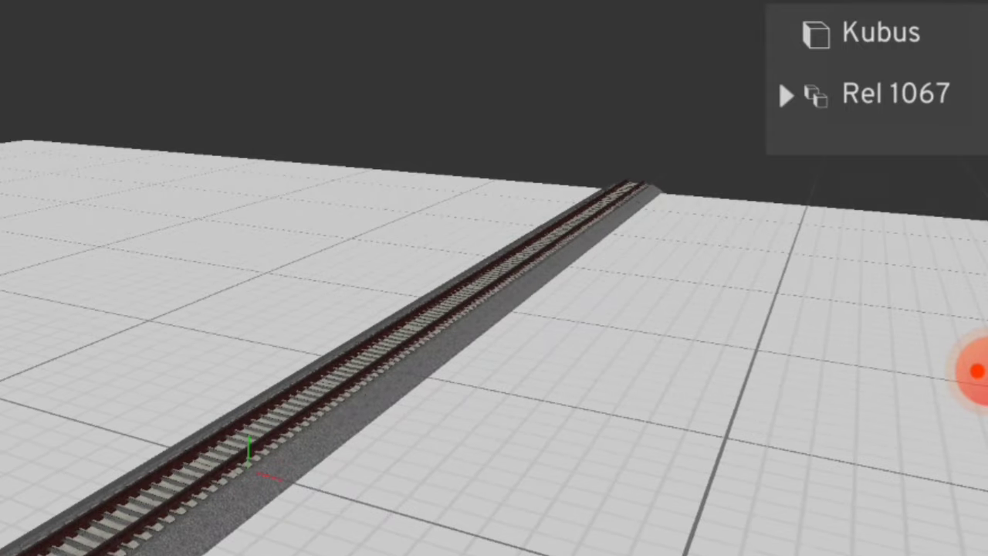
# - Import the KAI locomotive model from the Download folder so it stands on the track
pyautogui.click(977, 371)
pyautogui.click(853, 282)
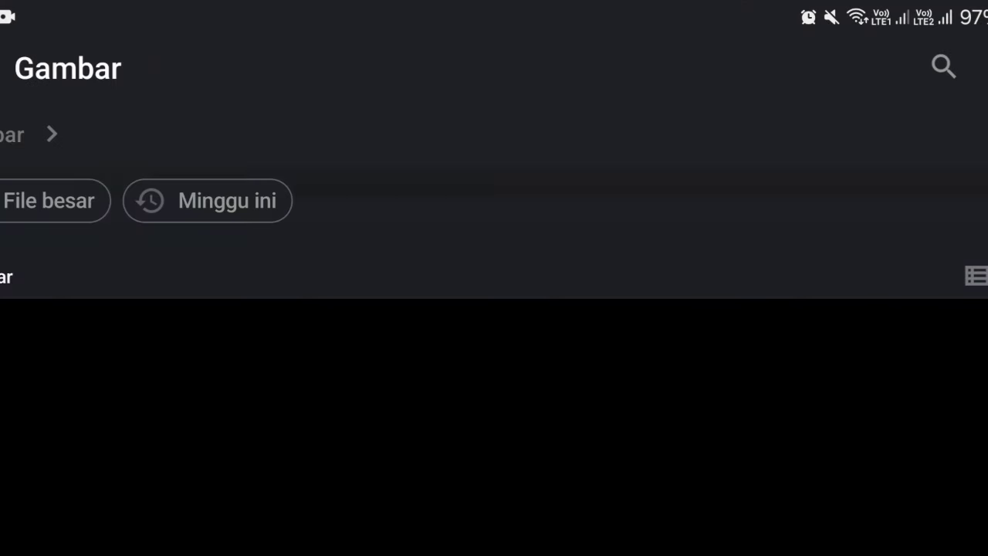
pyautogui.scroll(-3, 143, 193)
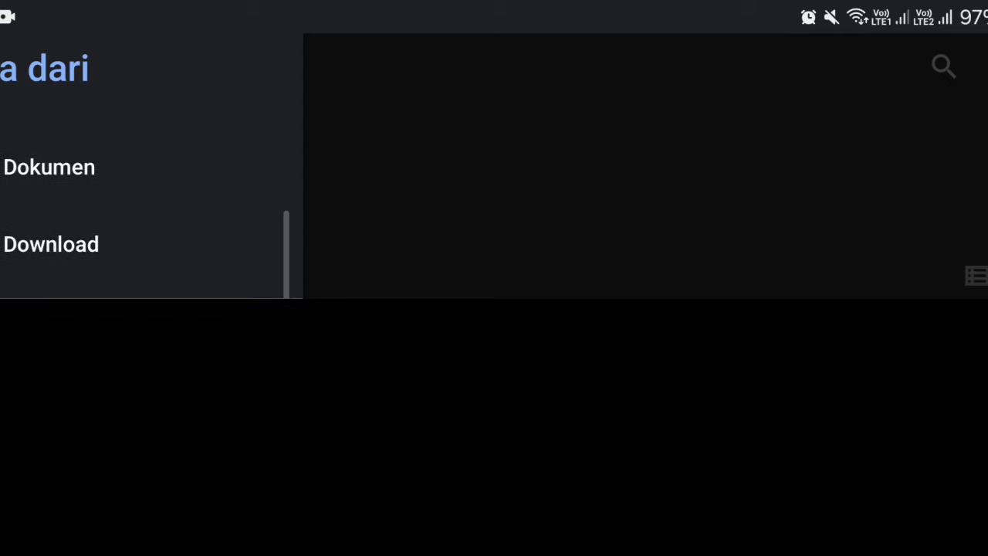
pyautogui.scroll(2, 143, 193)
pyautogui.click(116, 392)
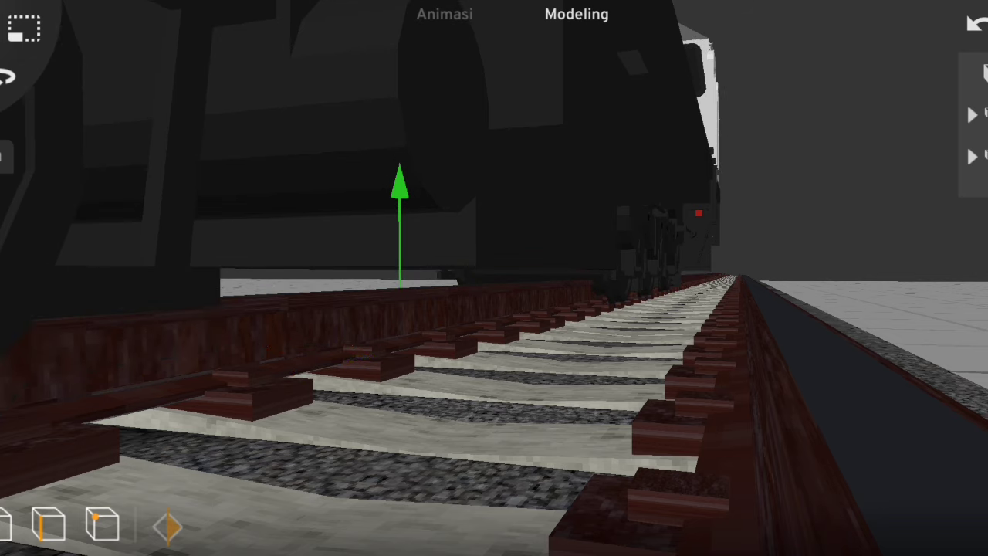
# - Move the camera out from under the train to a side view of the whole CC206 locomotive
pyautogui.moveTo(618, 309)
pyautogui.mouseDown()
pyautogui.moveTo(495, 309)
pyautogui.moveTo(547, 280)
pyautogui.moveTo(679, 278)
pyautogui.mouseUp()
pyautogui.scroll(5, 495, 278)
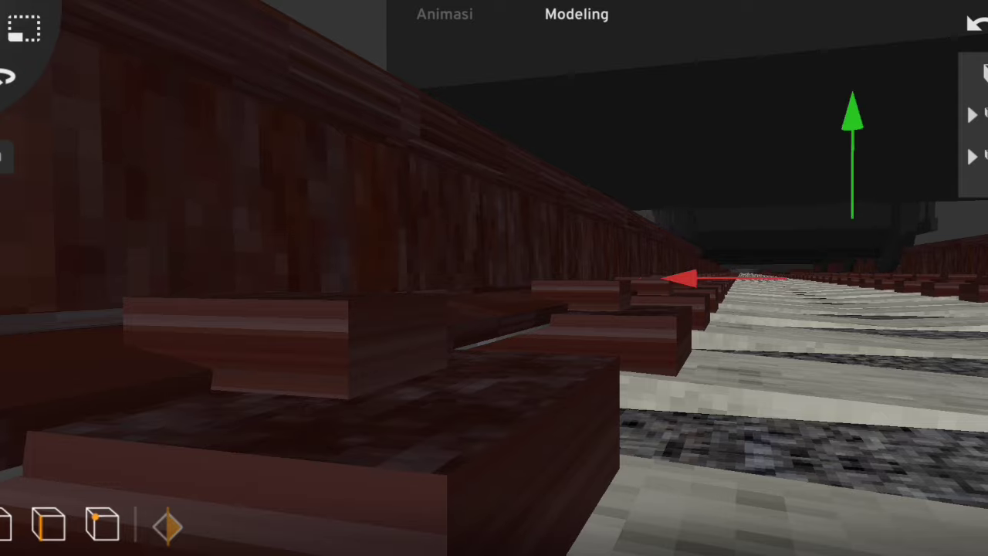
pyautogui.moveTo(494, 386); pyautogui.dragTo(494, 193)
pyautogui.moveTo(494, 348)
pyautogui.mouseDown()
pyautogui.moveTo(494, 231)
pyautogui.moveTo(494, 324)
pyautogui.moveTo(478, 340)
pyautogui.moveTo(541, 309)
pyautogui.moveTo(556, 325)
pyautogui.mouseUp()
pyautogui.moveTo(494, 309)
pyautogui.mouseDown()
pyautogui.moveTo(587, 309)
pyautogui.moveTo(471, 313)
pyautogui.moveTo(525, 309)
pyautogui.mouseUp()
pyautogui.scroll(-3, 494, 278)
# - In the Animasi workspace, slide the CC206 locomotive left to the start of the track at frame 0
pyautogui.click(445, 14)
pyautogui.moveTo(464, 309); pyautogui.dragTo(525, 313)
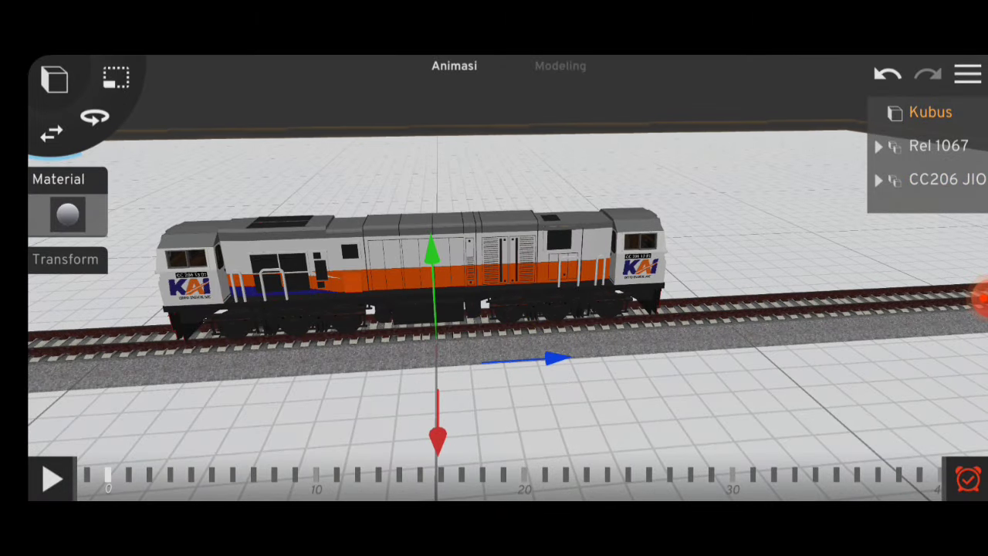
pyautogui.moveTo(463, 348)
pyautogui.mouseDown()
pyautogui.moveTo(540, 332)
pyautogui.moveTo(494, 363)
pyautogui.mouseUp()
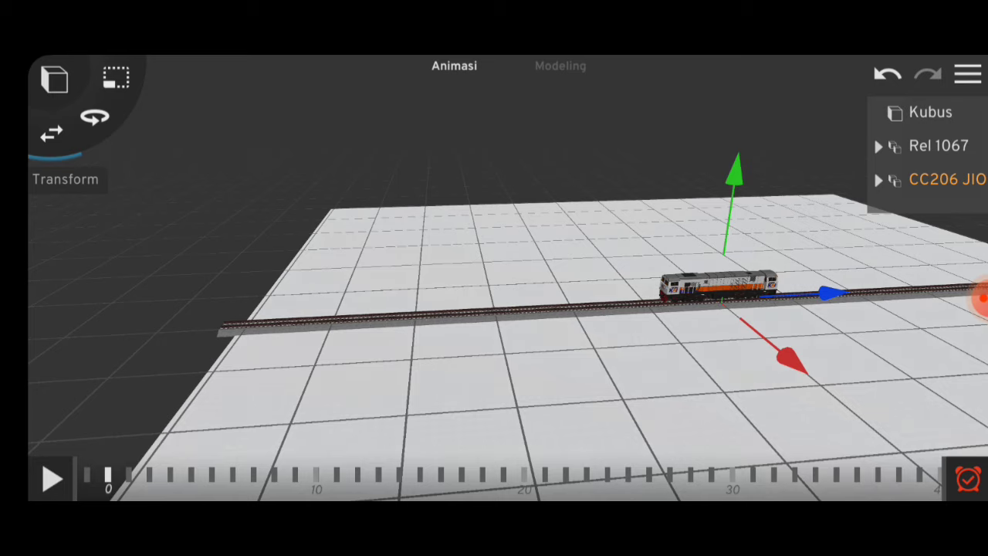
pyautogui.moveTo(831, 294); pyautogui.dragTo(421, 314)
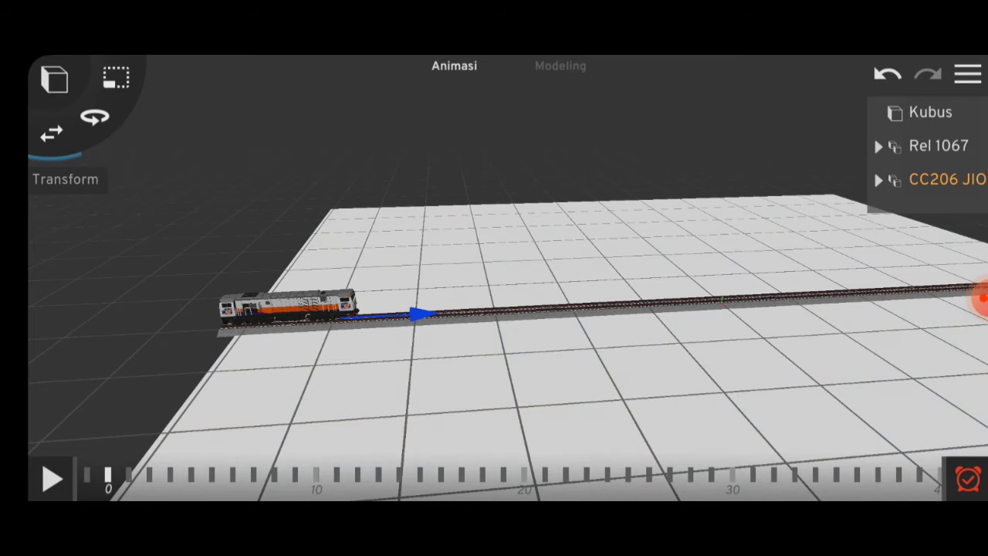
pyautogui.scroll(2, 286, 309)
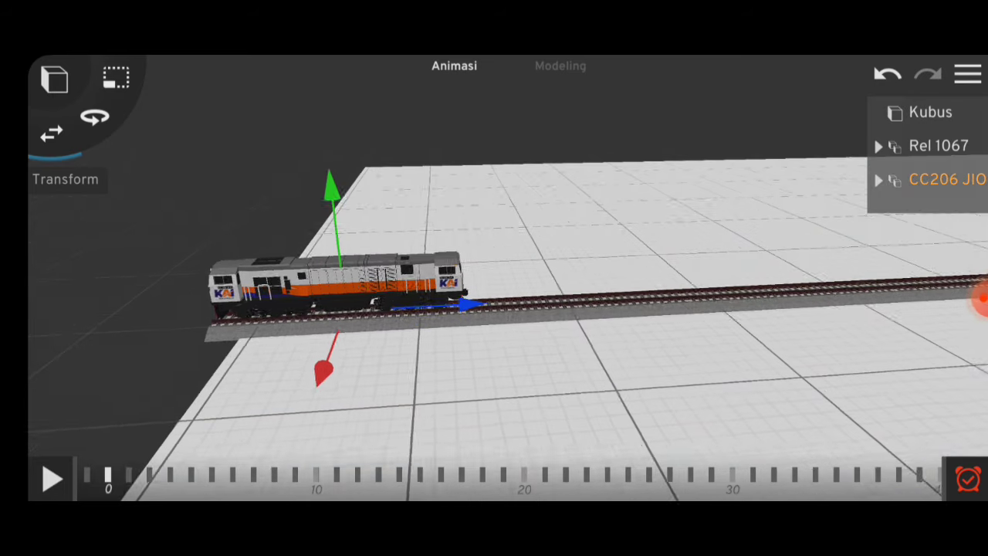
pyautogui.scroll(2, 285, 309)
pyautogui.scroll(2, 286, 309)
pyautogui.scroll(2, 286, 309)
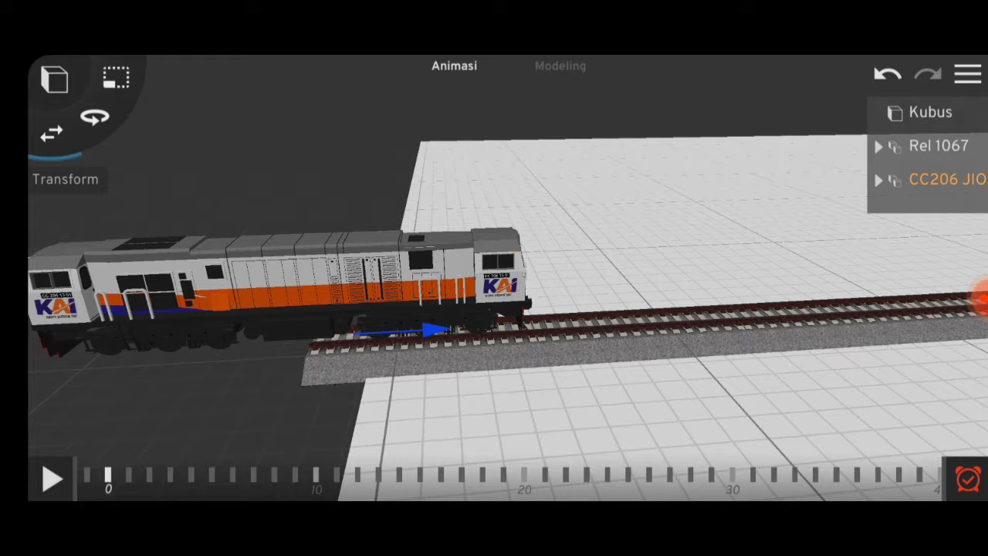
pyautogui.moveTo(436, 330); pyautogui.dragTo(231, 342)
pyautogui.moveTo(618, 386); pyautogui.dragTo(587, 371)
pyautogui.moveTo(540, 232); pyautogui.dragTo(386, 278)
pyautogui.scroll(1, 409, 254)
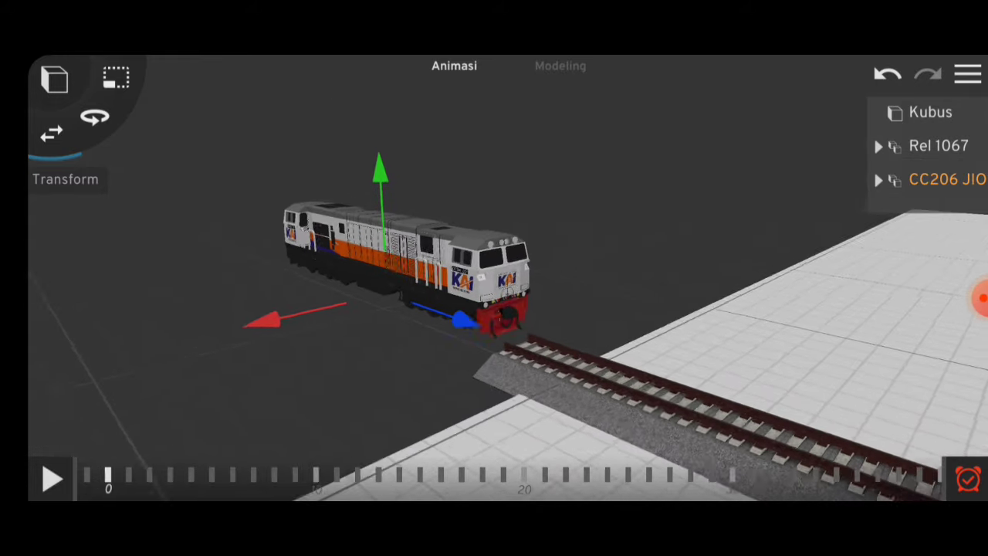
pyautogui.scroll(2, 409, 255)
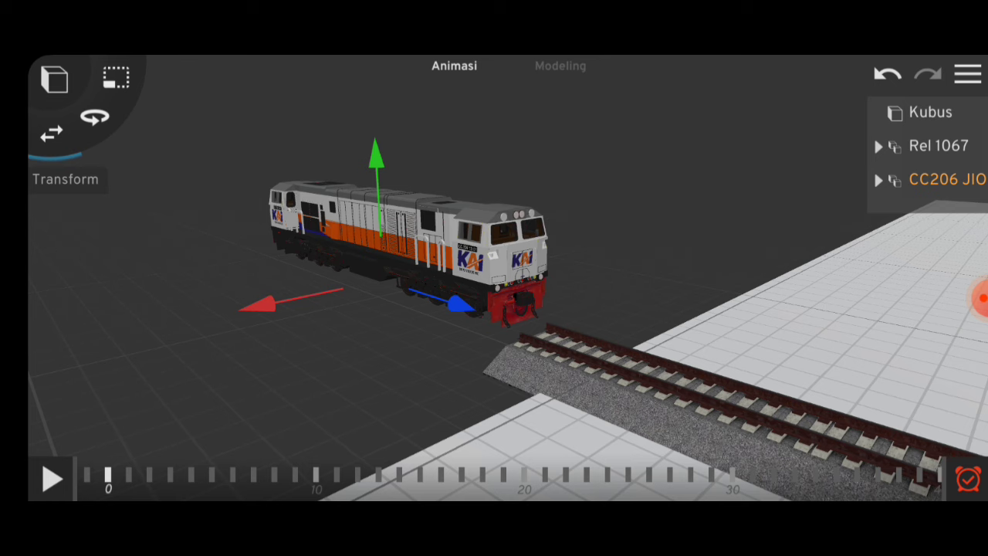
# - Turn on auto-keyframe and move the timeline to around frame 500
pyautogui.moveTo(541, 309); pyautogui.dragTo(402, 340)
pyautogui.moveTo(695, 475)
pyautogui.mouseDown()
pyautogui.moveTo(386, 474)
pyautogui.moveTo(463, 475)
pyautogui.mouseUp()
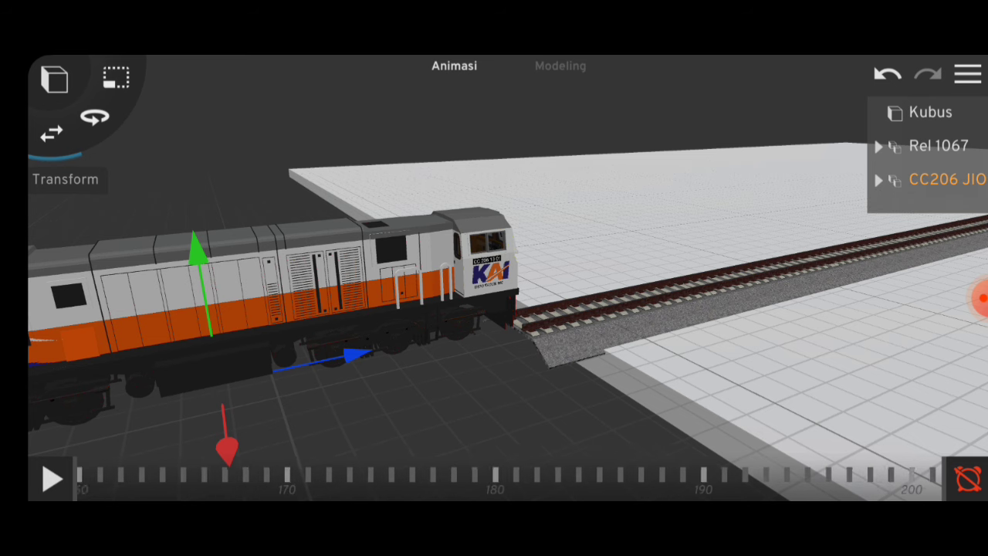
pyautogui.moveTo(695, 475); pyautogui.dragTo(463, 475)
pyautogui.moveTo(695, 475); pyautogui.dragTo(463, 475)
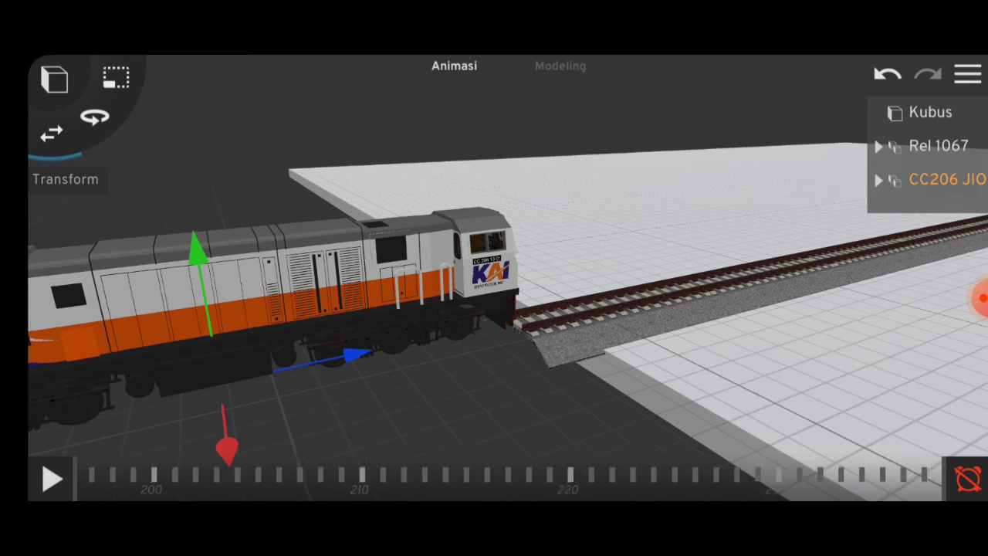
pyautogui.moveTo(695, 475); pyautogui.dragTo(463, 475)
pyautogui.moveTo(695, 475); pyautogui.dragTo(463, 475)
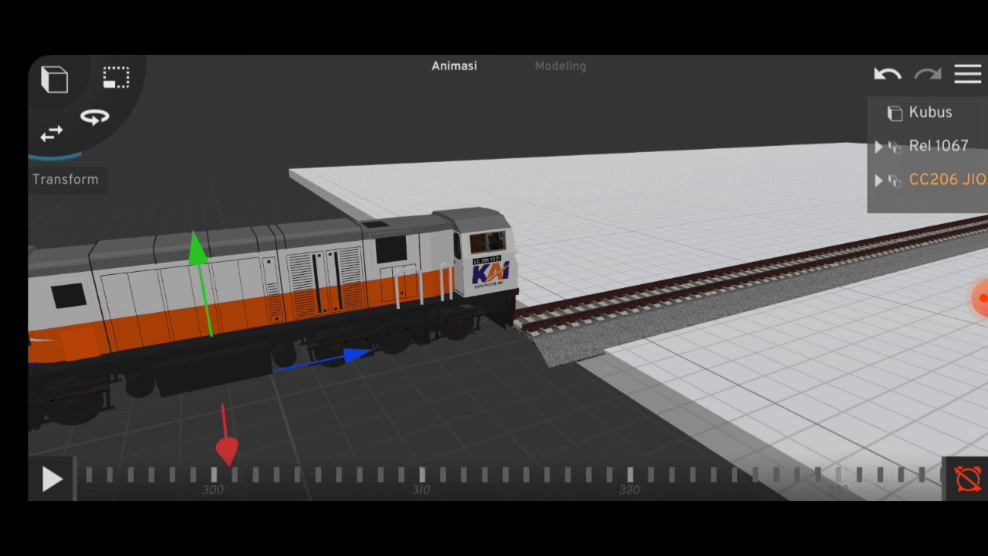
pyautogui.moveTo(695, 475); pyautogui.dragTo(278, 475)
pyautogui.click(789, 475)
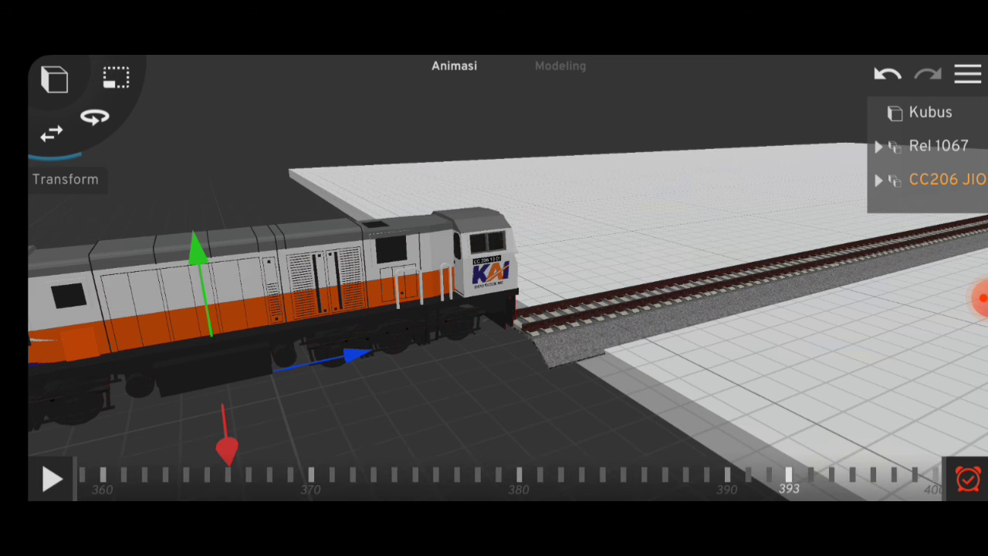
pyautogui.moveTo(772, 475); pyautogui.dragTo(263, 475)
pyautogui.moveTo(695, 475); pyautogui.dragTo(347, 475)
pyautogui.moveTo(729, 475); pyautogui.dragTo(395, 475)
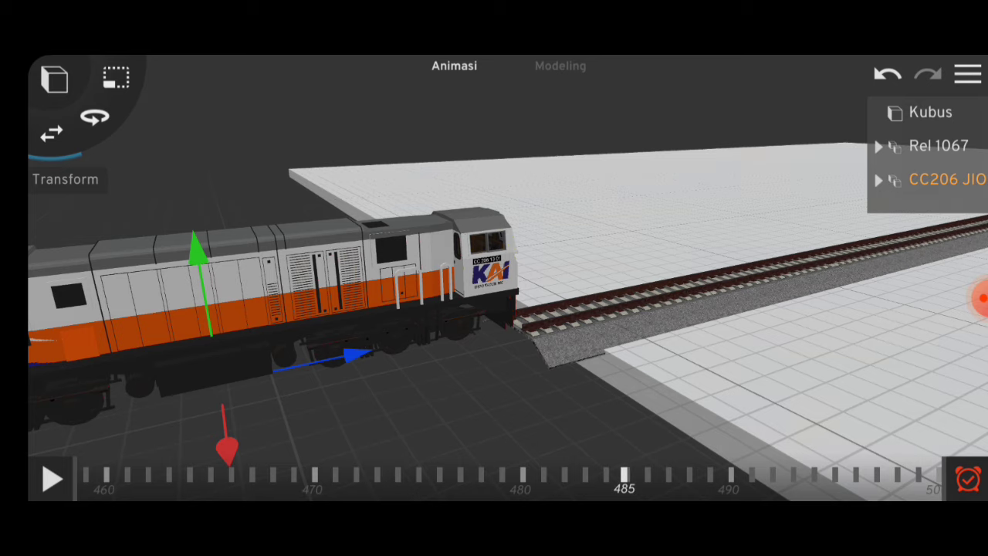
pyautogui.moveTo(624, 475); pyautogui.dragTo(449, 475)
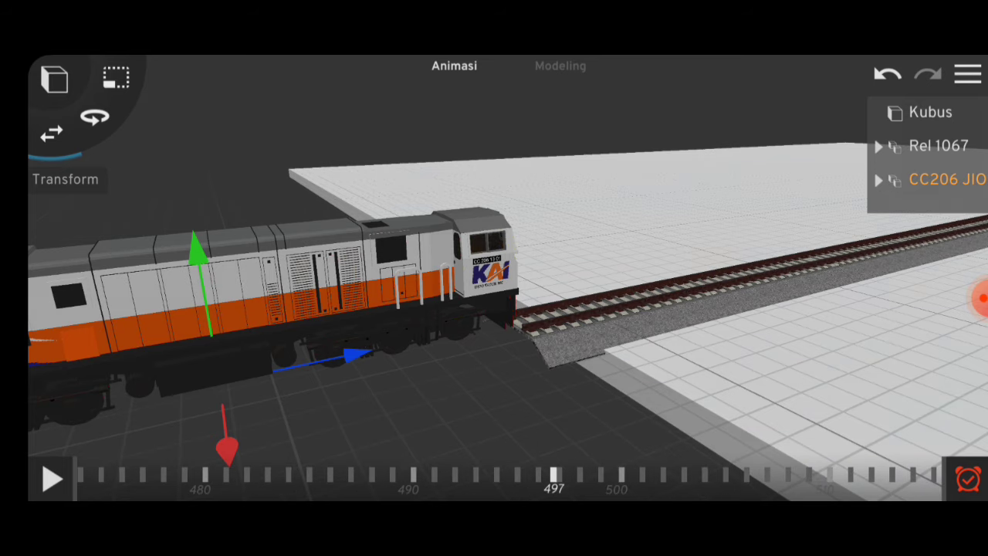
# - Drag the locomotive just past the far end of the track, keying its frame-500 position
pyautogui.scroll(-3, 494, 309)
pyautogui.scroll(-2, 495, 309)
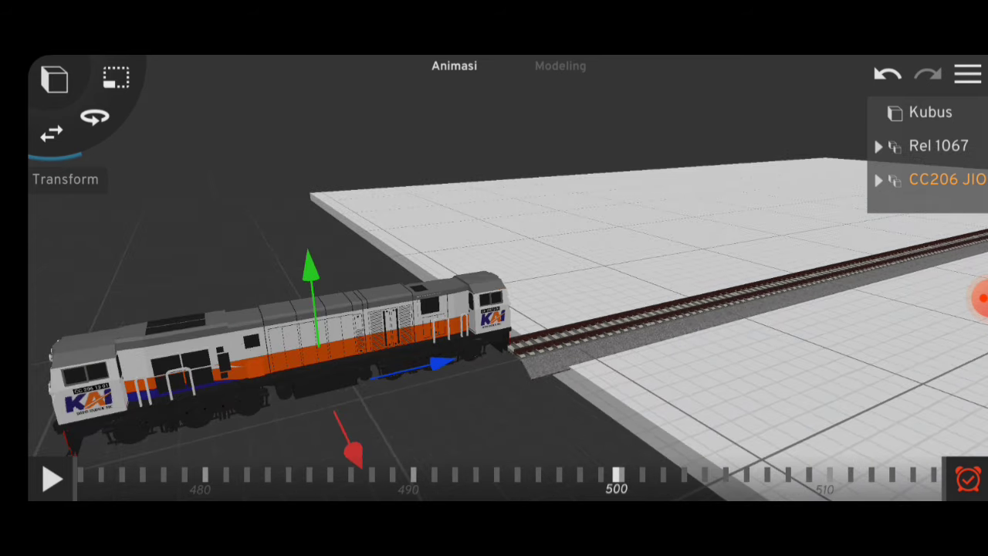
pyautogui.scroll(-3, 494, 309)
pyautogui.scroll(-3, 494, 309)
pyautogui.scroll(-3, 494, 309)
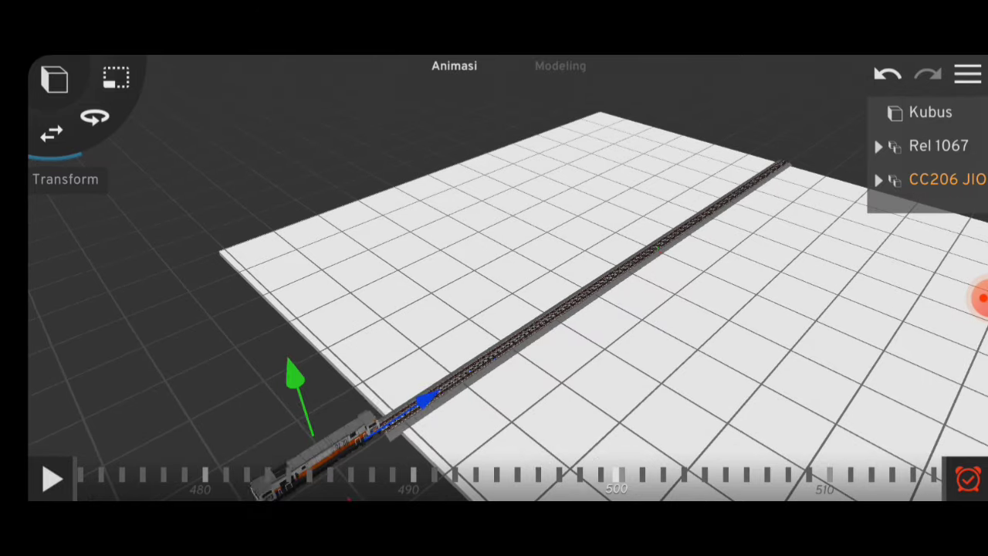
pyautogui.moveTo(420, 401); pyautogui.dragTo(740, 191)
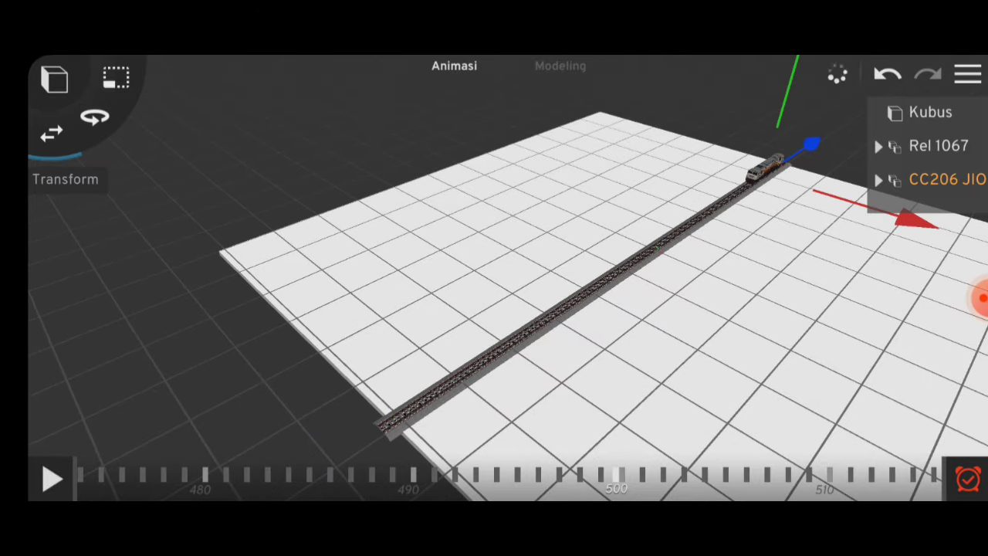
pyautogui.scroll(2, 494, 309)
pyautogui.scroll(2, 495, 309)
pyautogui.scroll(3, 495, 308)
pyautogui.scroll(3, 494, 308)
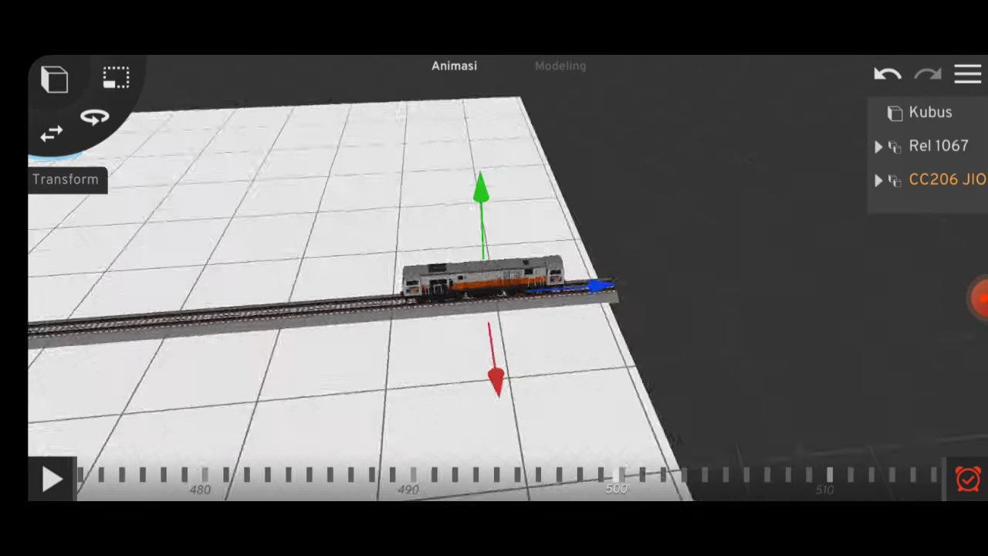
pyautogui.scroll(2, 494, 308)
pyautogui.scroll(3, 494, 309)
pyautogui.scroll(1, 494, 309)
pyautogui.scroll(3, 494, 309)
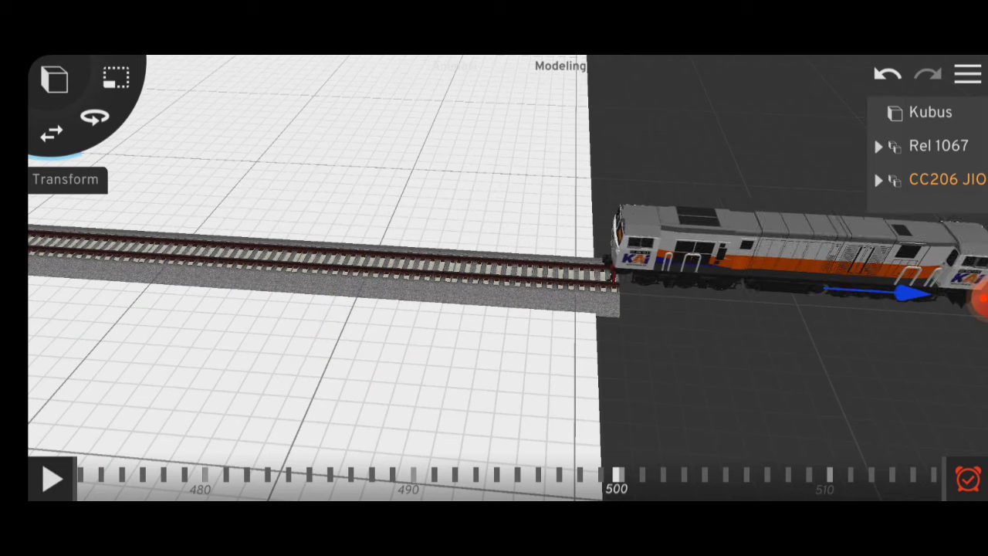
pyautogui.moveTo(903, 292); pyautogui.dragTo(931, 295)
pyautogui.moveTo(981, 297); pyautogui.dragTo(950, 293, button='middle')
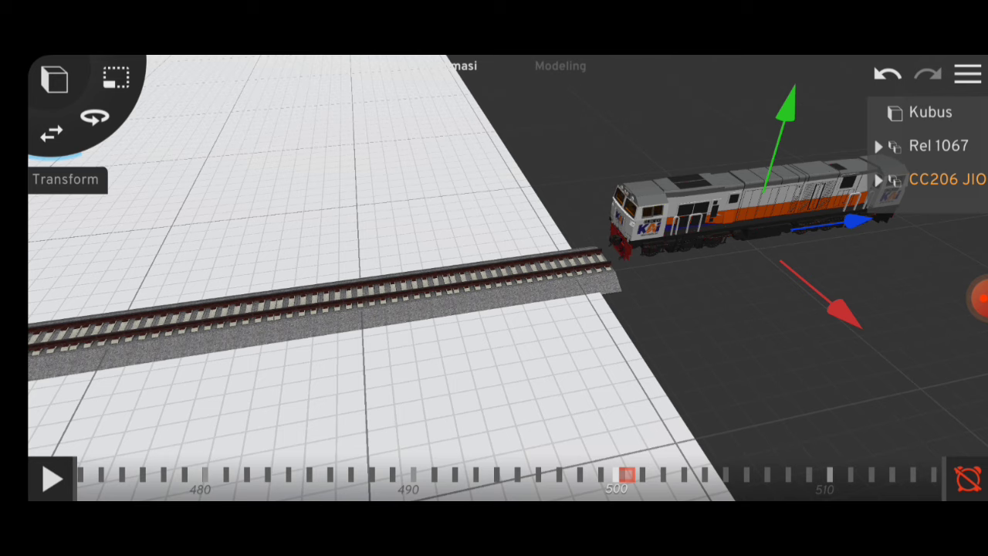
pyautogui.moveTo(695, 347); pyautogui.dragTo(432, 324, button='middle')
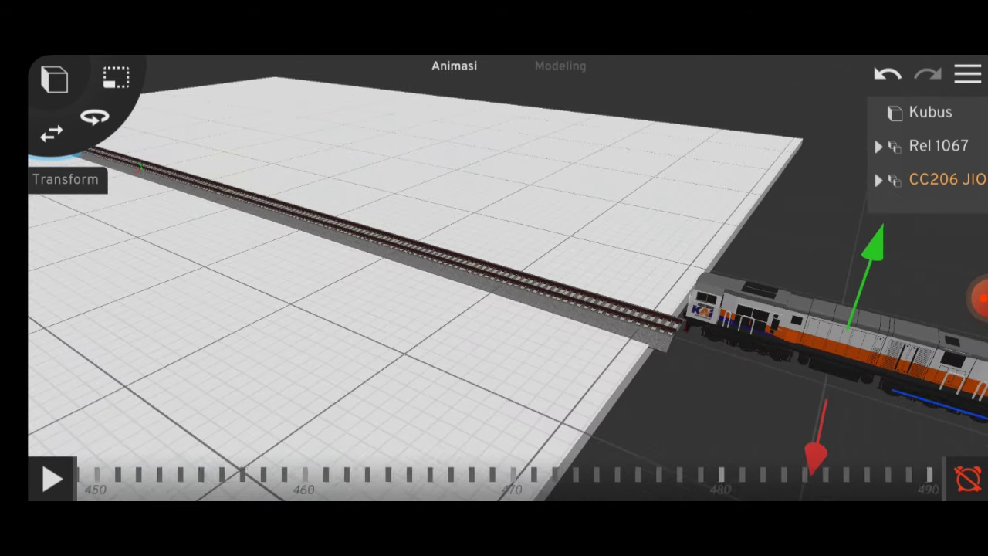
pyautogui.moveTo(232, 475); pyautogui.dragTo(772, 475)
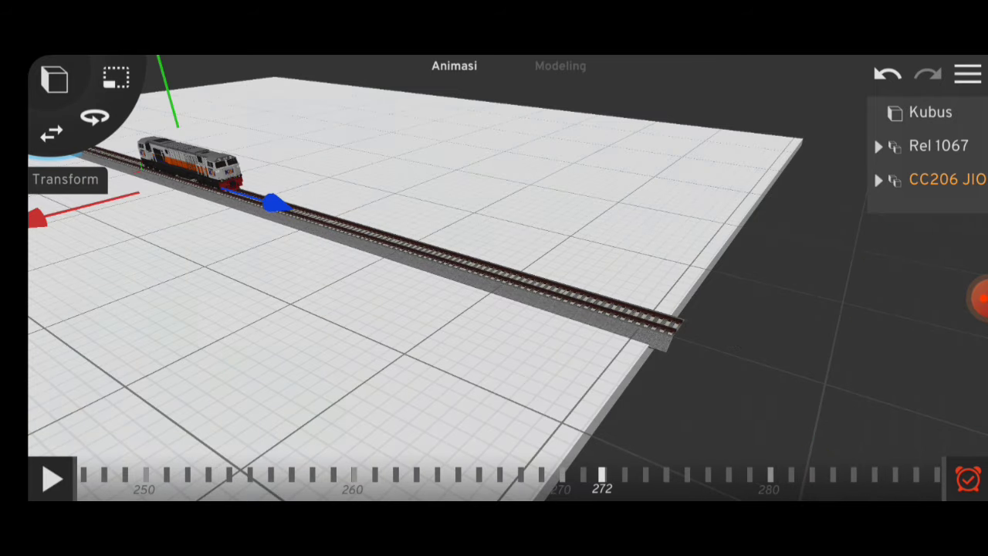
# - Preview the run, stop at frame 250, and expand CC206 to show default, Kubus and Kubus 1
pyautogui.moveTo(494, 308)
pyautogui.mouseDown(button='middle')
pyautogui.moveTo(401, 332)
pyautogui.moveTo(332, 332)
pyautogui.mouseUp(button='middle')
pyautogui.moveTo(494, 348)
pyautogui.mouseDown(button='middle')
pyautogui.moveTo(324, 363)
pyautogui.moveTo(471, 344)
pyautogui.moveTo(417, 336)
pyautogui.mouseUp(button='middle')
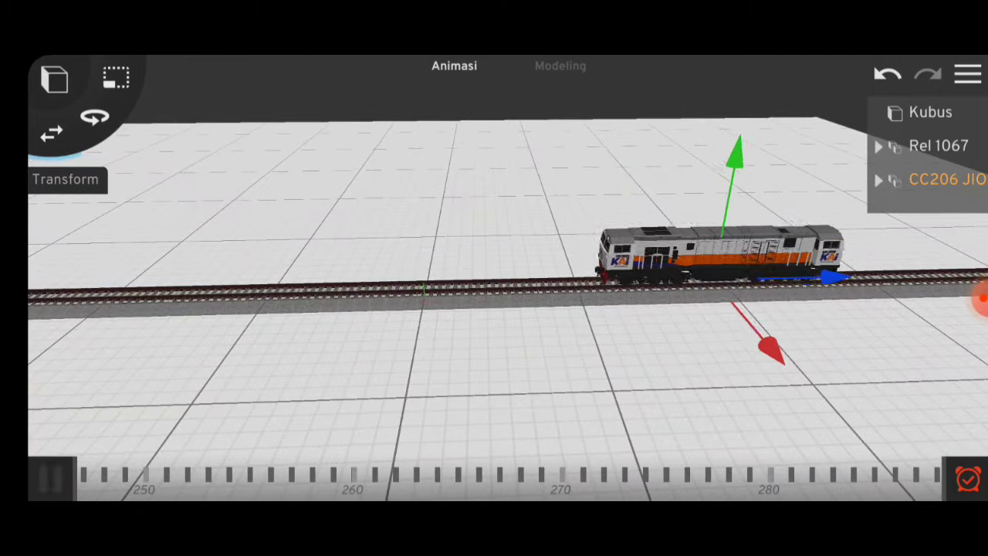
pyautogui.click(50, 478)
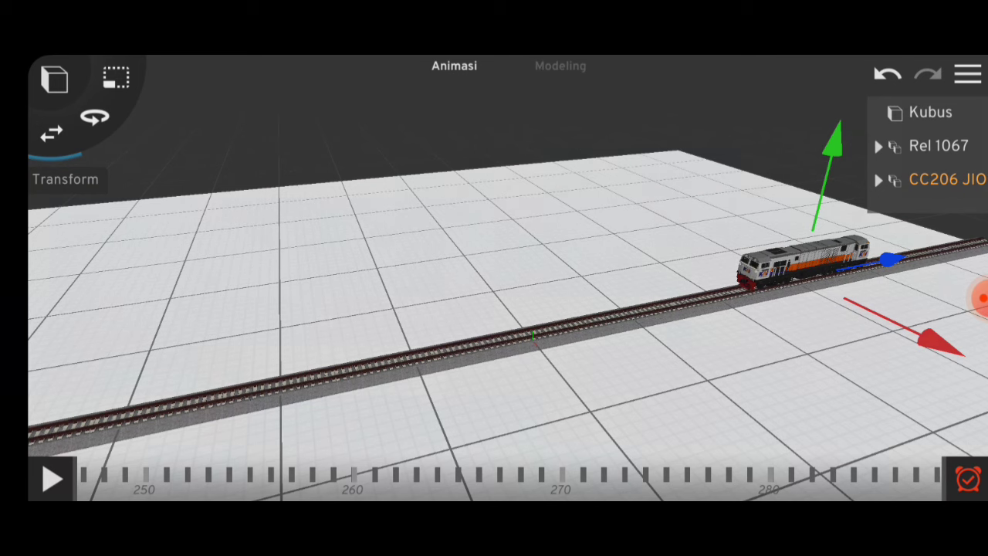
pyautogui.click(144, 475)
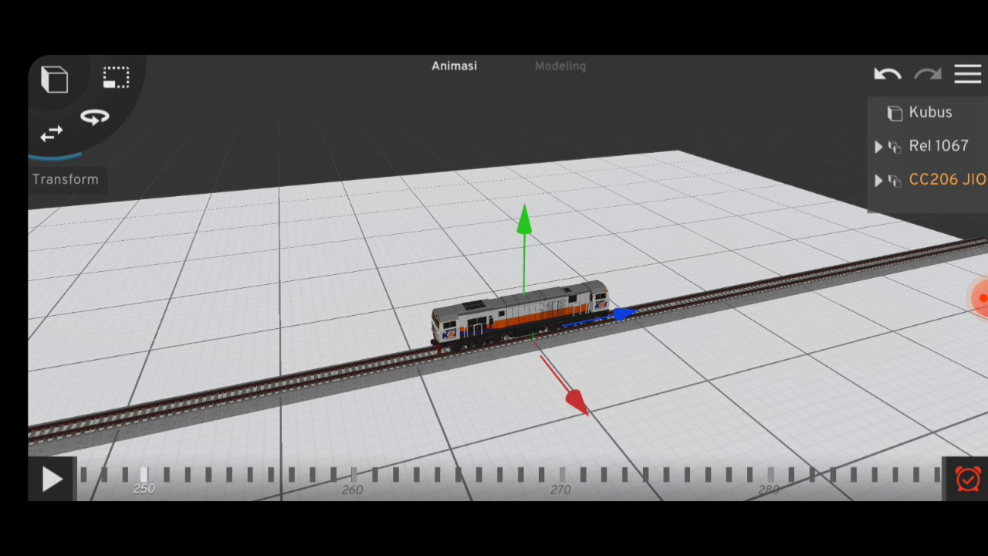
pyautogui.click(878, 180)
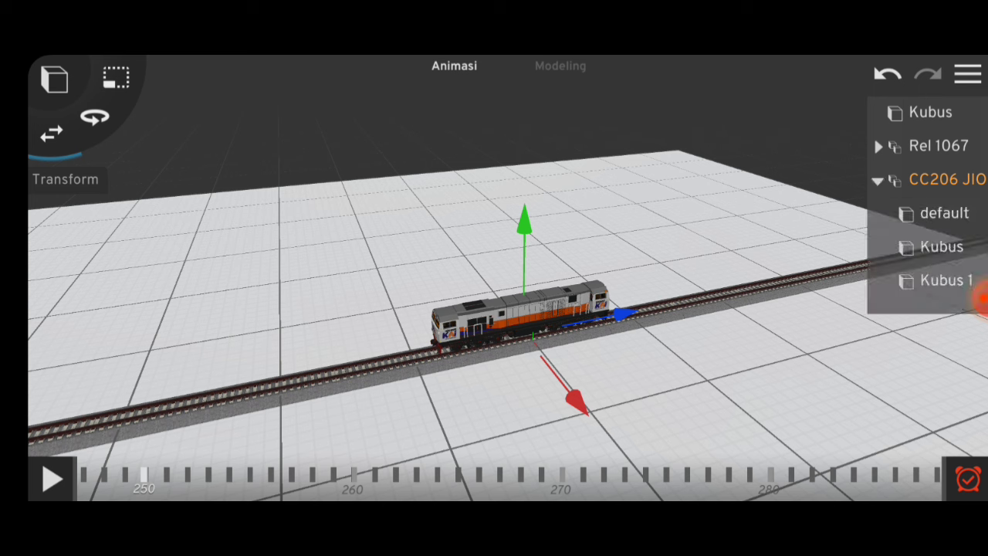
# - Duplicate the locomotive's default body and place the copy beside the original on the track
pyautogui.click(945, 213)
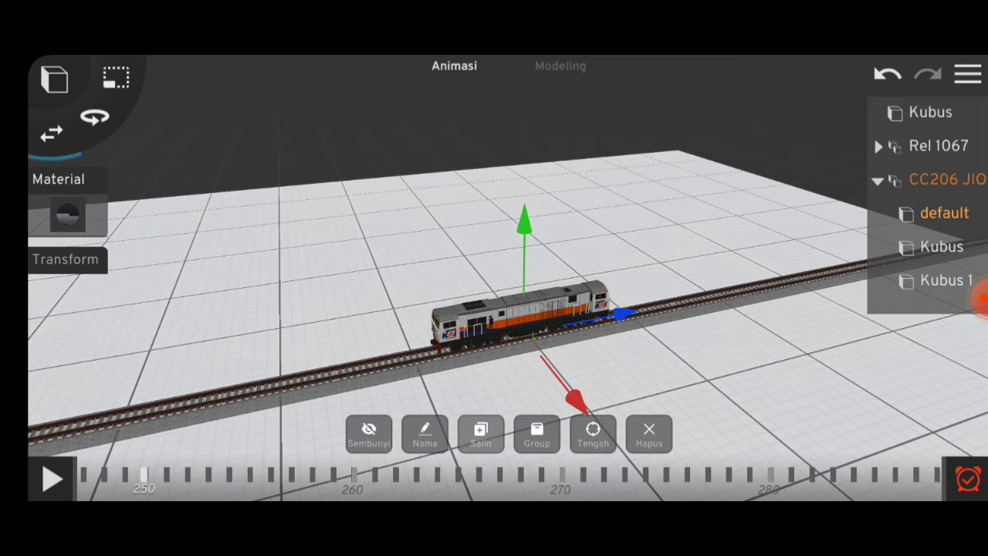
pyautogui.click(482, 433)
pyautogui.moveTo(495, 232); pyautogui.dragTo(401, 255)
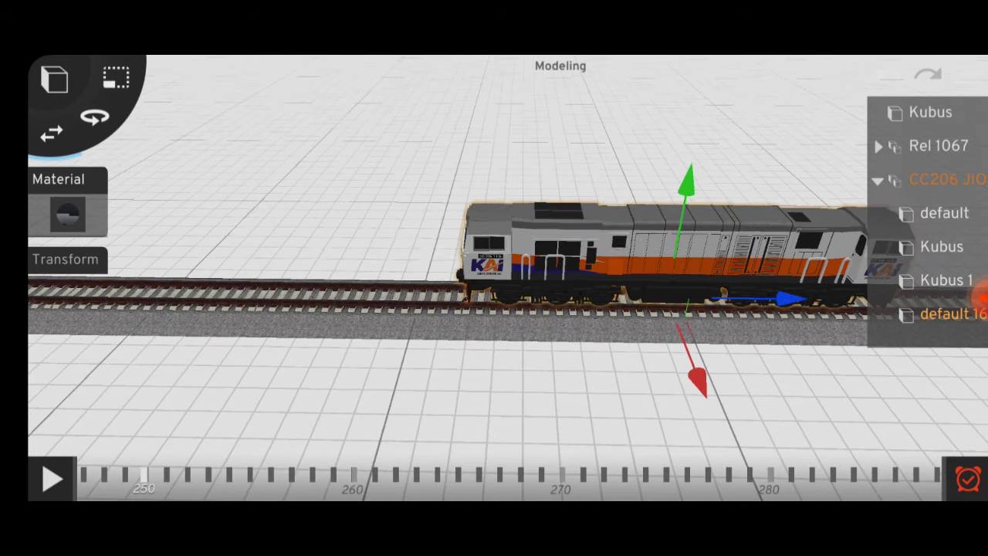
pyautogui.moveTo(788, 299); pyautogui.dragTo(385, 294)
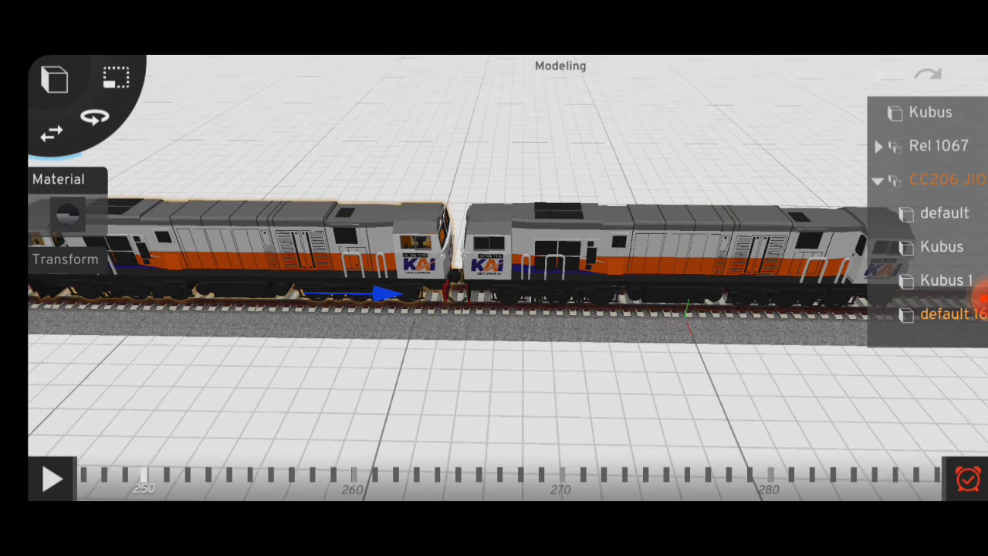
# - Duplicate the Kubus and Kubus 1 parts onto the second locomotive to complete it
pyautogui.click(946, 281)
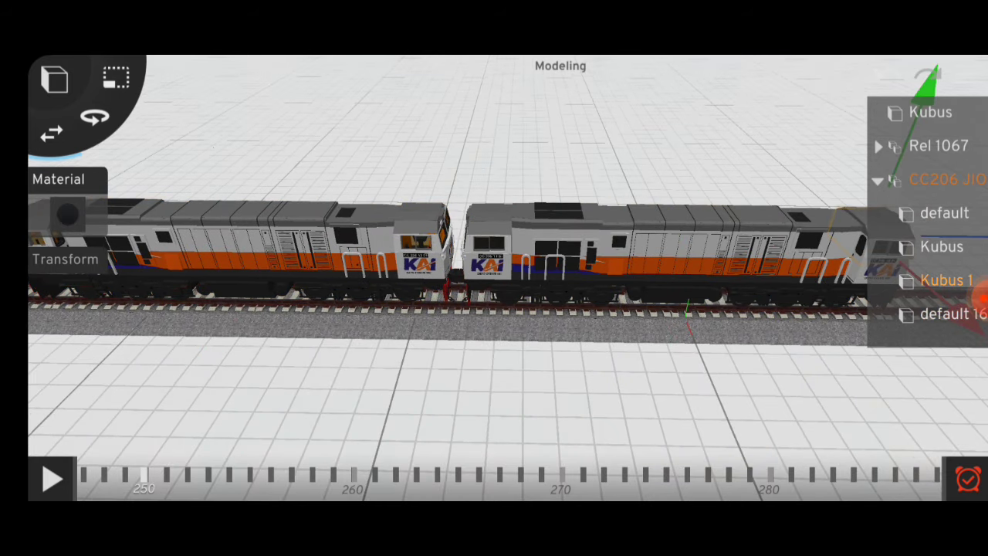
pyautogui.click(942, 246)
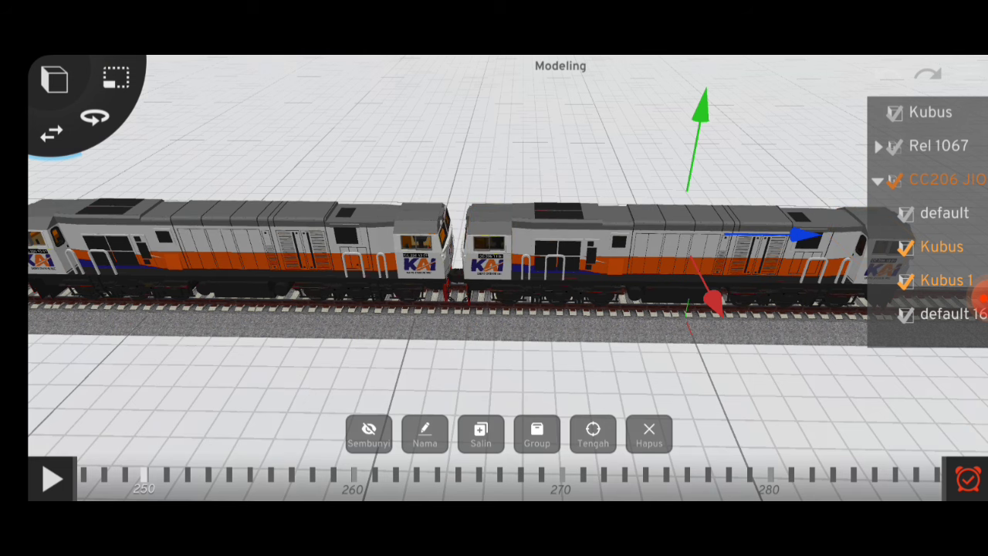
pyautogui.click(480, 434)
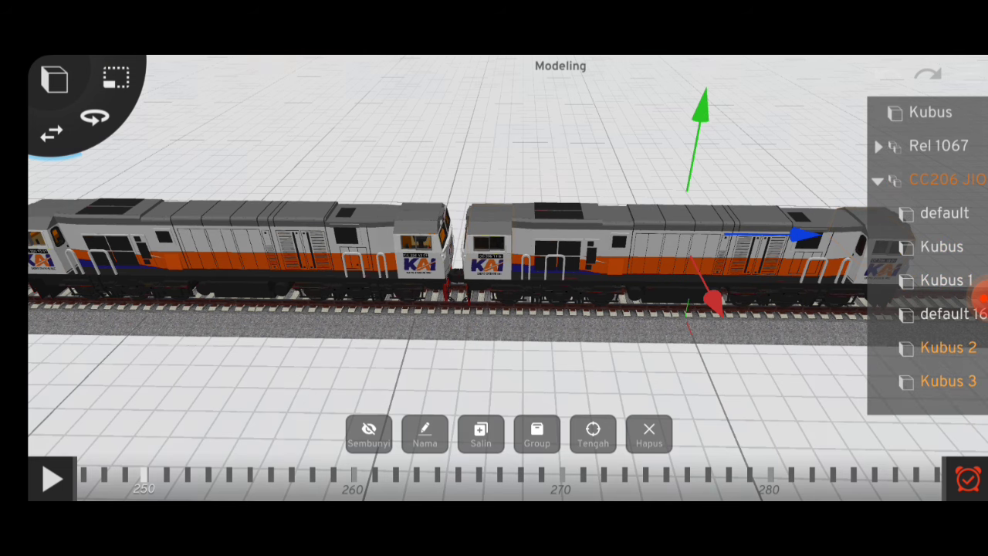
pyautogui.moveTo(807, 233)
pyautogui.mouseDown()
pyautogui.moveTo(591, 223)
pyautogui.moveTo(363, 229)
pyautogui.mouseUp()
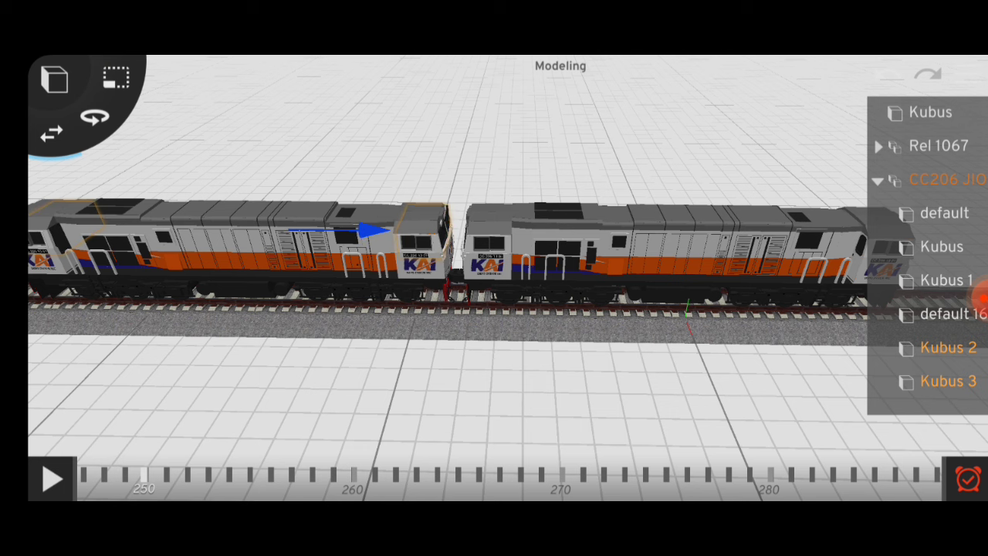
pyautogui.moveTo(495, 270); pyautogui.dragTo(540, 325)
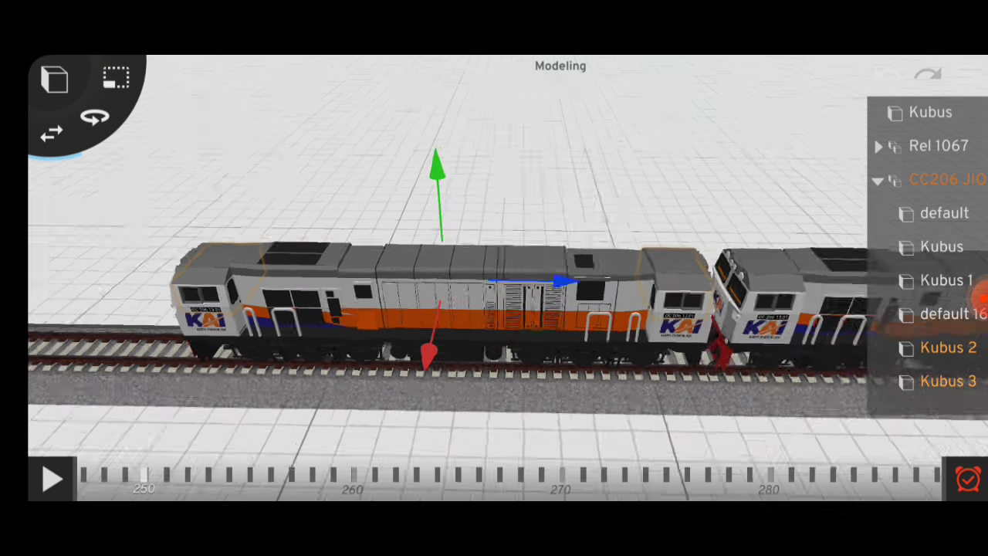
pyautogui.moveTo(495, 309); pyautogui.dragTo(432, 232)
# - Play the double-headed run, delete the Kubus floor slab, and show the addable shapes
pyautogui.click(52, 479)
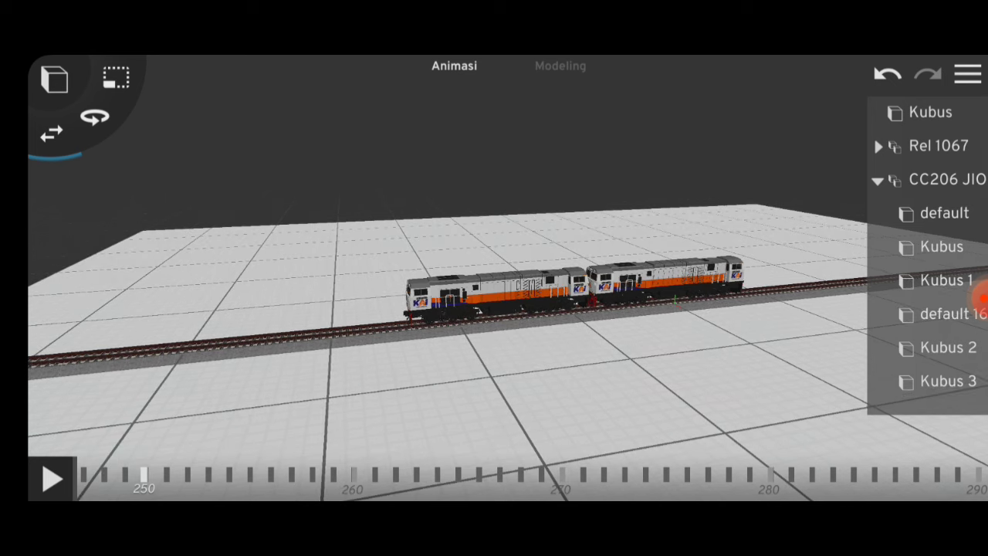
pyautogui.click(878, 180)
pyautogui.moveTo(541, 386); pyautogui.dragTo(464, 386)
pyautogui.click(930, 112)
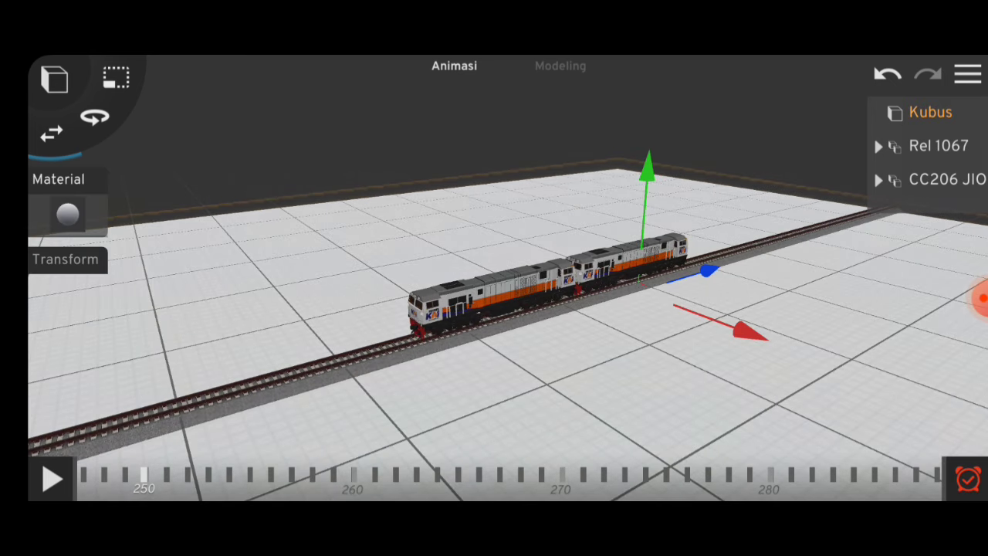
pyautogui.click(931, 112)
pyautogui.click(650, 433)
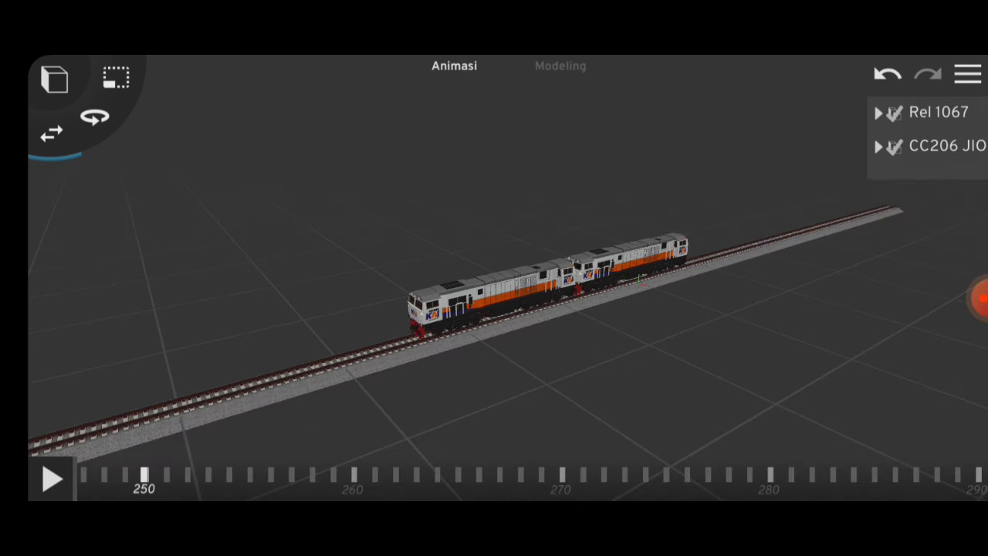
pyautogui.click(54, 78)
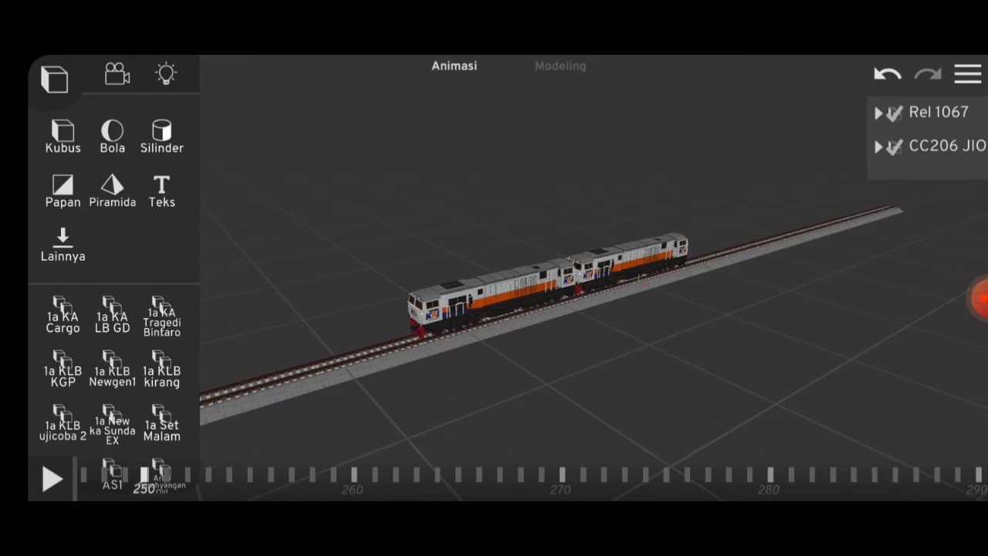
# - Add a cylinder and set its z rotation to -90
pyautogui.click(161, 135)
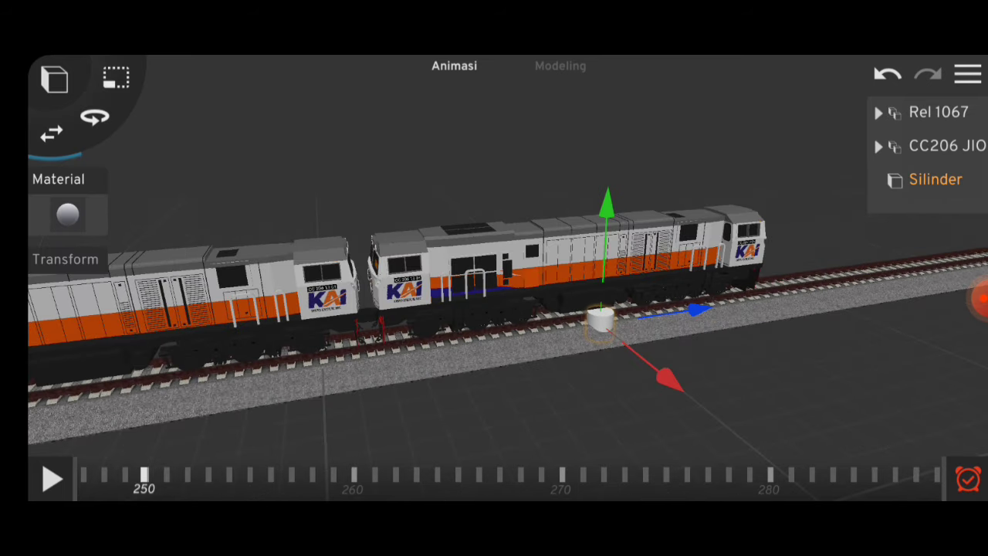
pyautogui.click(94, 117)
pyautogui.click(65, 259)
pyautogui.moveTo(66, 371); pyautogui.dragTo(65, 293)
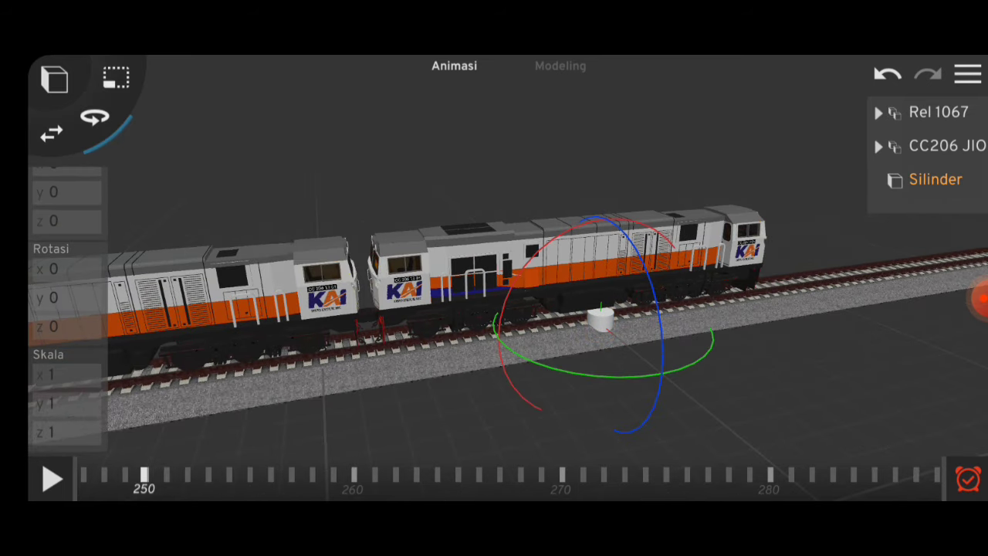
pyautogui.moveTo(73, 327); pyautogui.dragTo(65, 327)
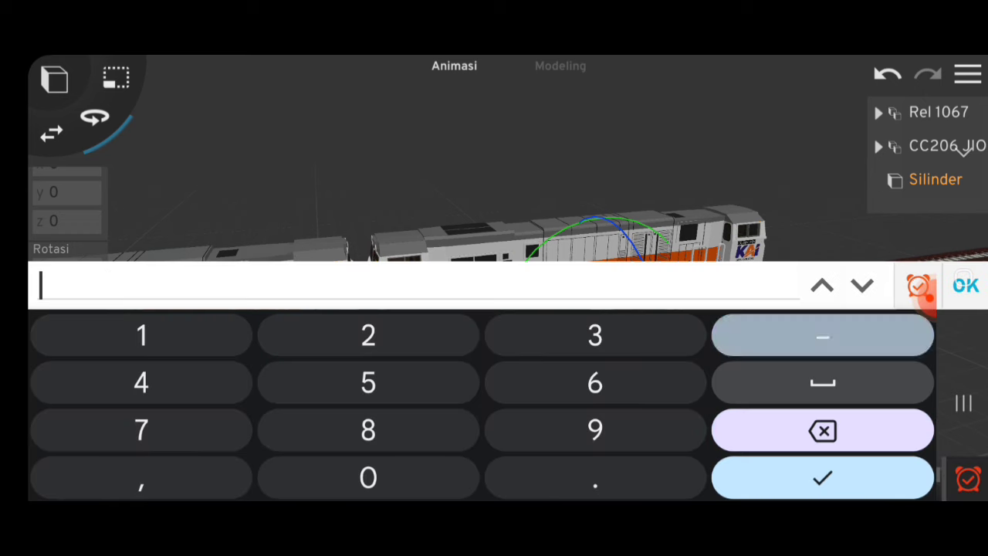
pyautogui.write('-90')
pyautogui.press('Return')
# - Move the cylinder down under the locomotive to rail level, about y 0.07
pyautogui.click(51, 132)
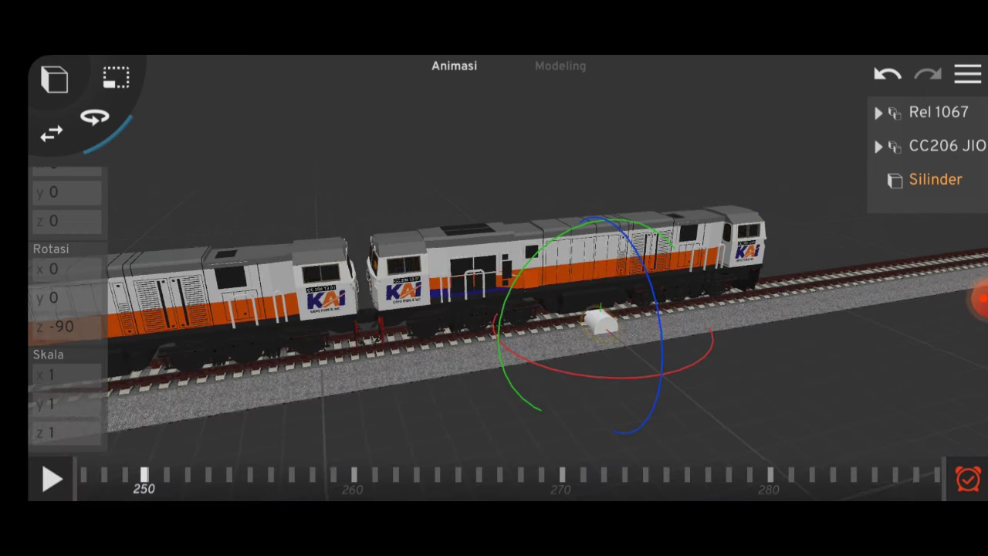
pyautogui.moveTo(540, 347); pyautogui.dragTo(464, 309)
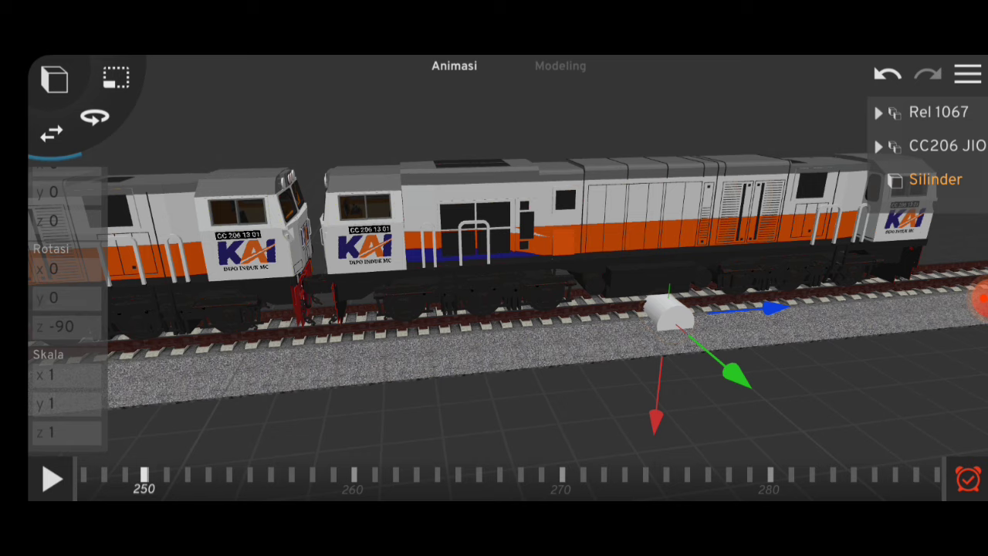
pyautogui.moveTo(657, 402); pyautogui.dragTo(671, 312)
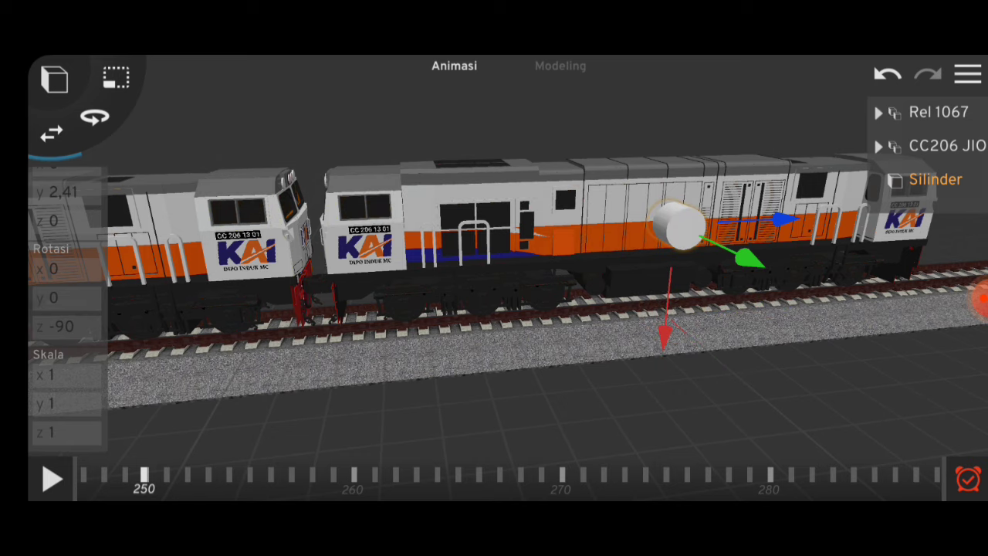
pyautogui.moveTo(541, 371); pyautogui.dragTo(417, 349)
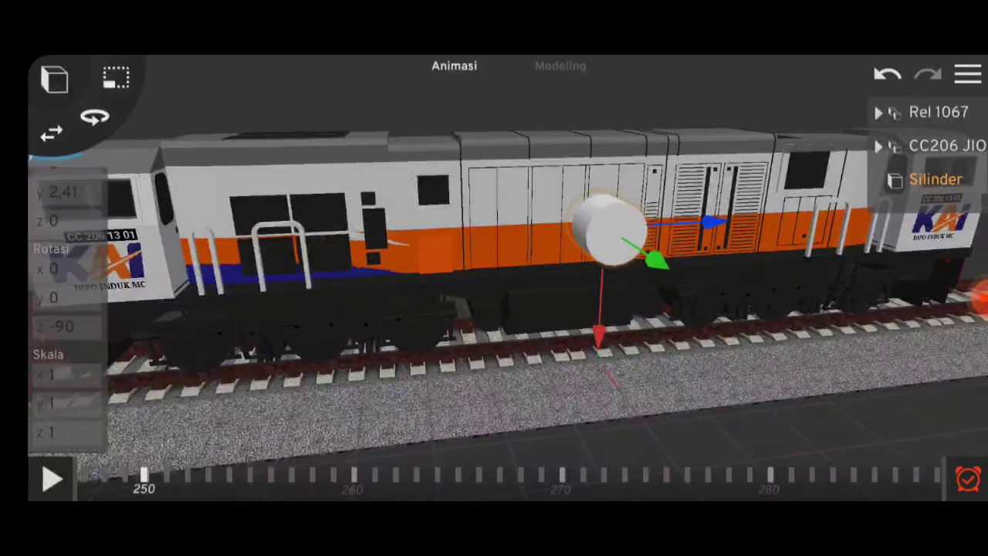
pyautogui.click(934, 179)
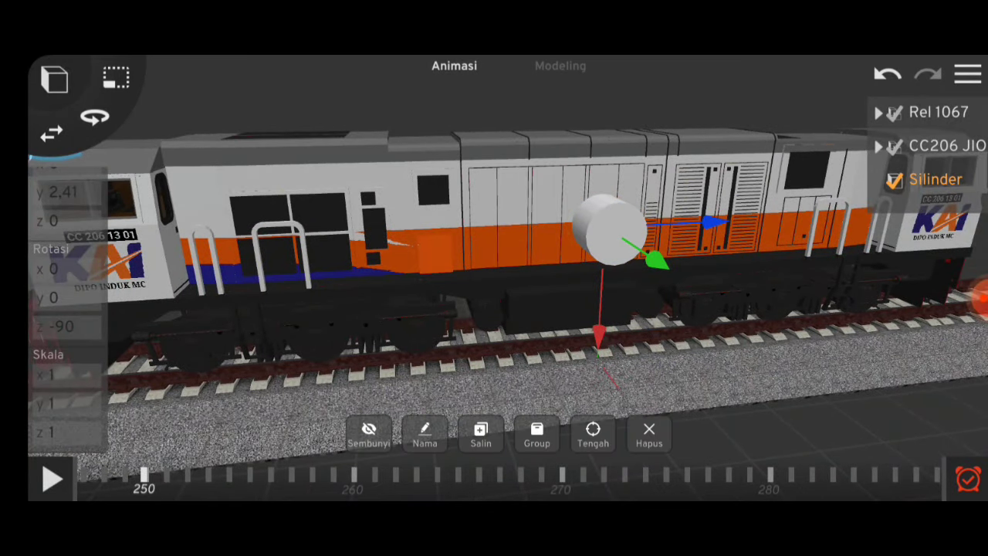
pyautogui.moveTo(599, 332); pyautogui.dragTo(599, 456)
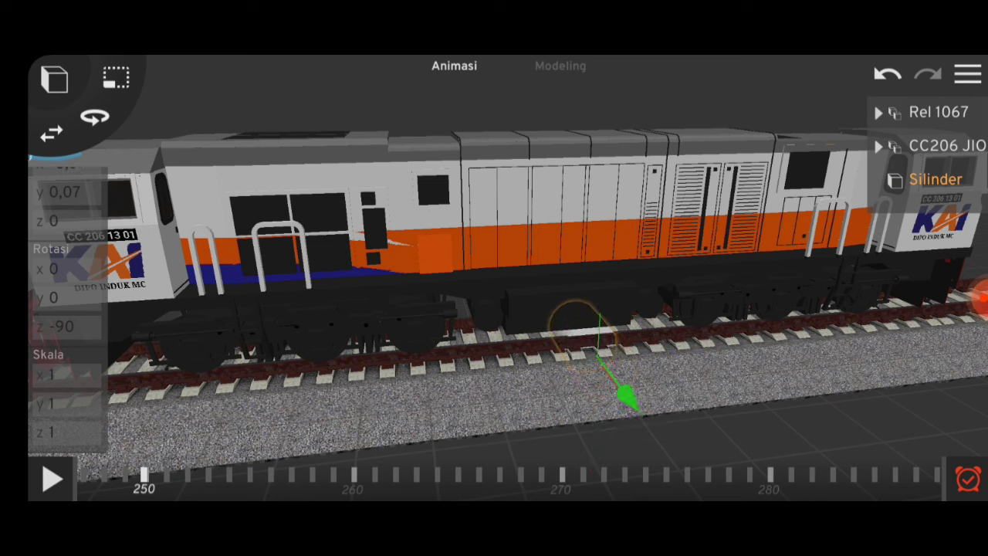
pyautogui.click(579, 317)
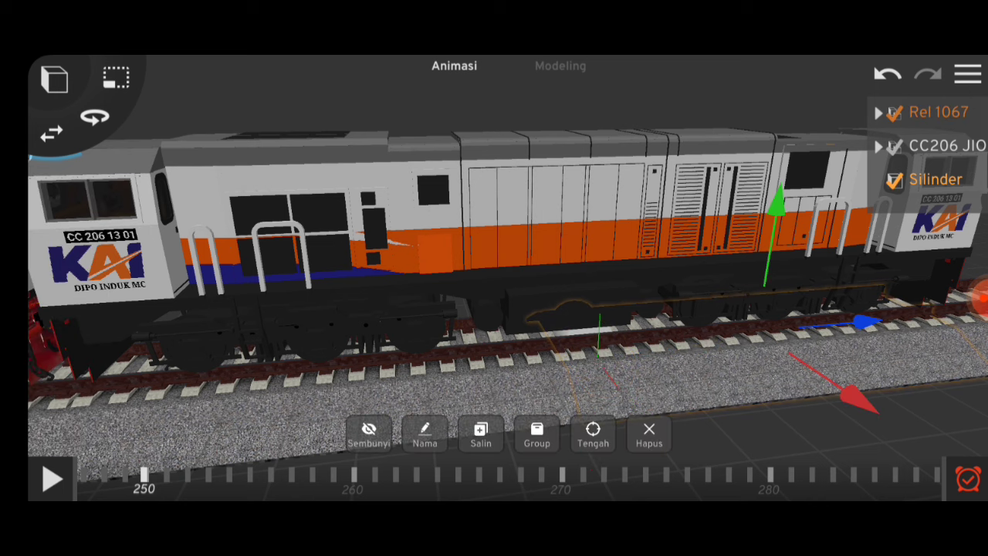
pyautogui.click(481, 434)
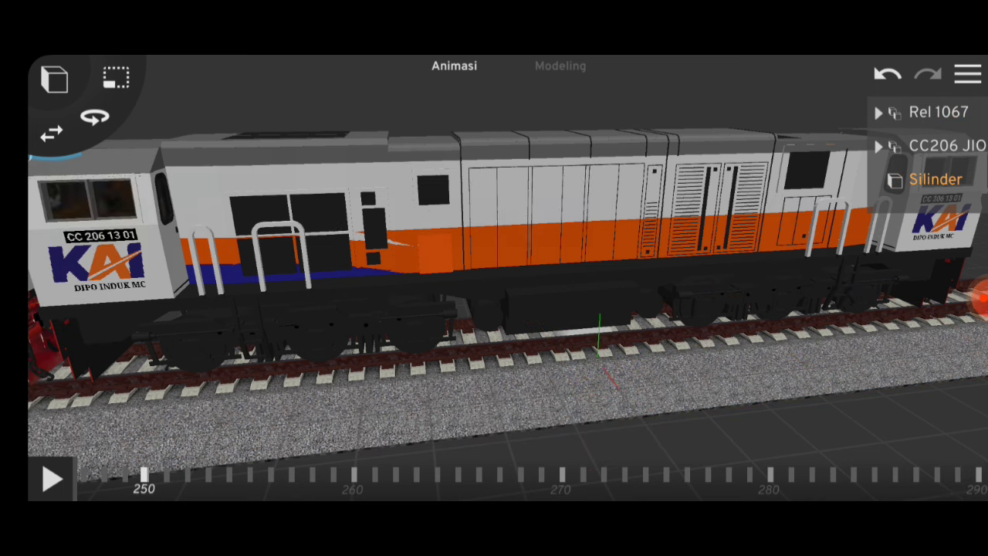
pyautogui.click(574, 327)
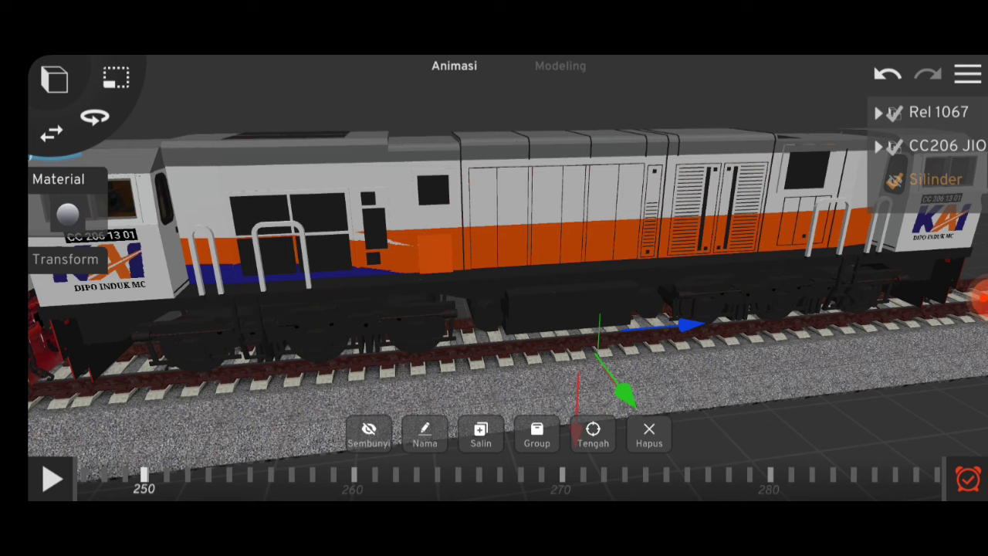
pyautogui.click(481, 434)
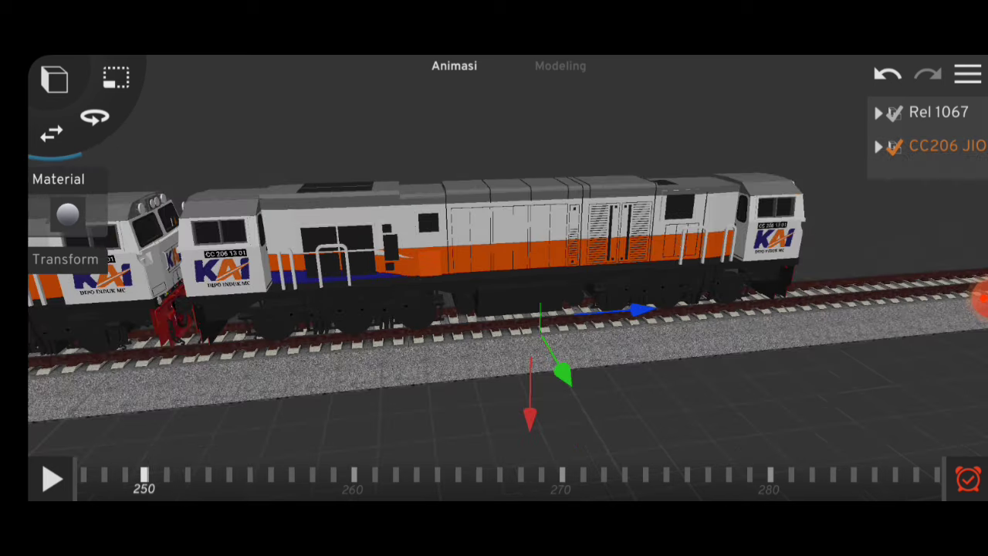
# - Zoom out to the whole train, play the animation, and return the timeline to frame 250
pyautogui.moveTo(494, 347); pyautogui.dragTo(401, 340)
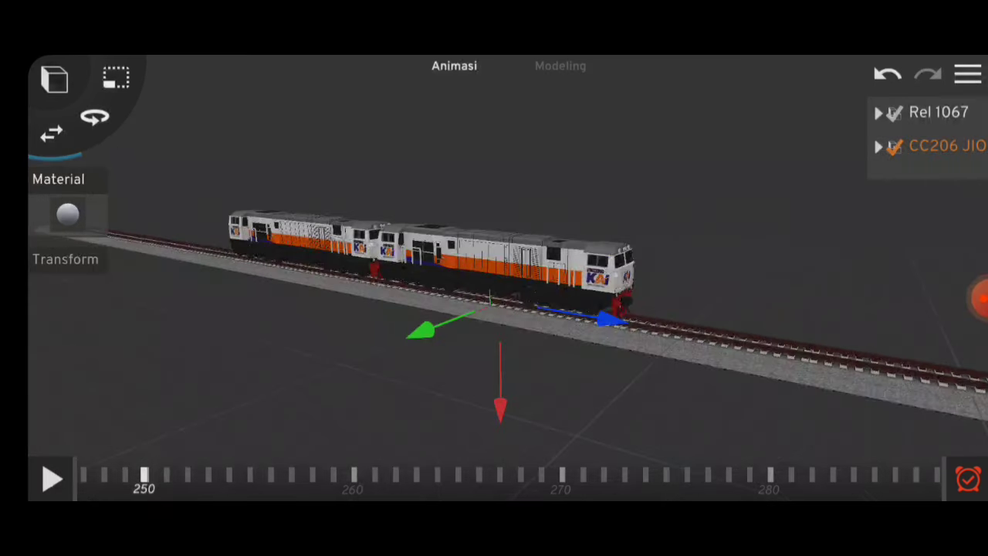
pyautogui.click(494, 402)
pyautogui.scroll(-5, 494, 309)
pyautogui.click(48, 479)
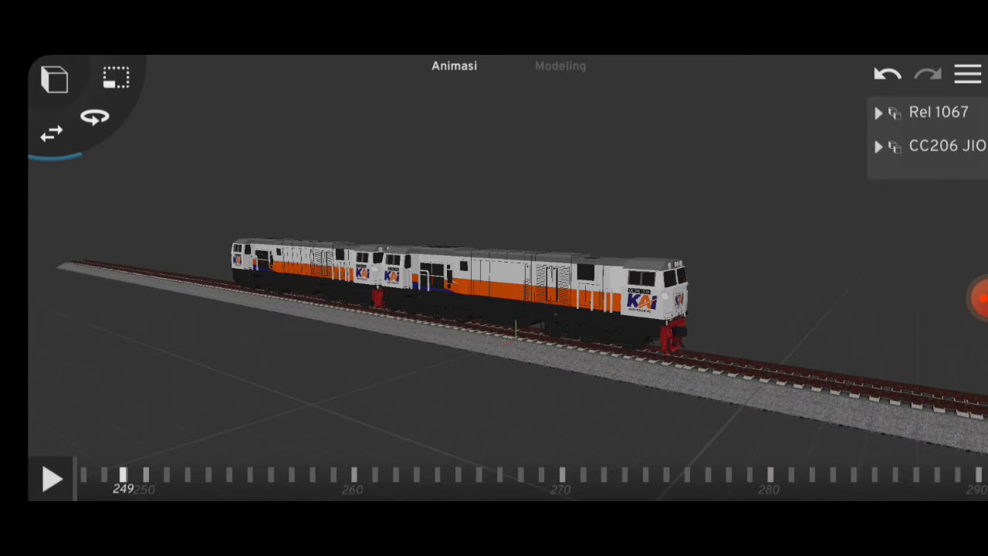
pyautogui.moveTo(121, 474); pyautogui.dragTo(144, 475)
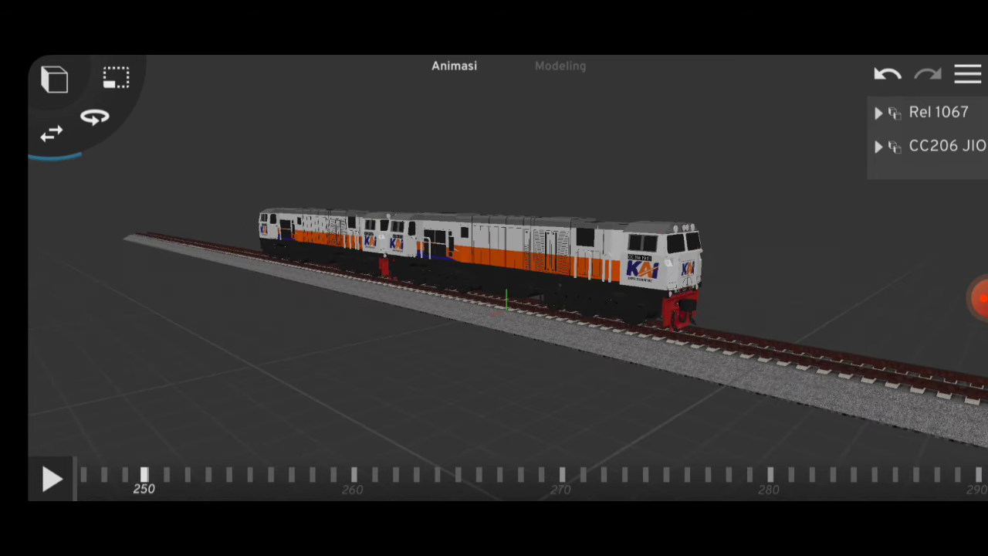
# - Save the project under the name Proyek baru
pyautogui.click(969, 74)
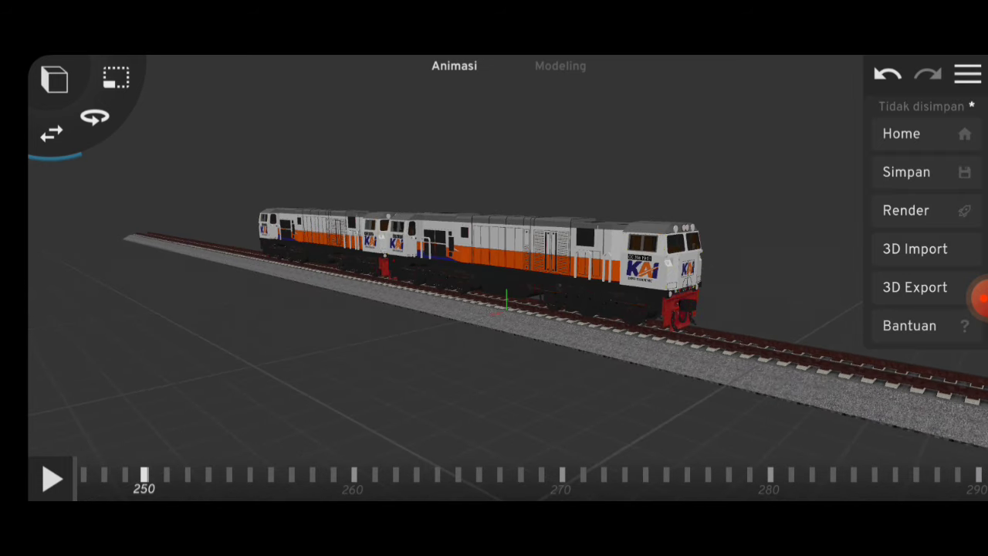
pyautogui.click(968, 74)
pyautogui.click(969, 74)
pyautogui.click(906, 172)
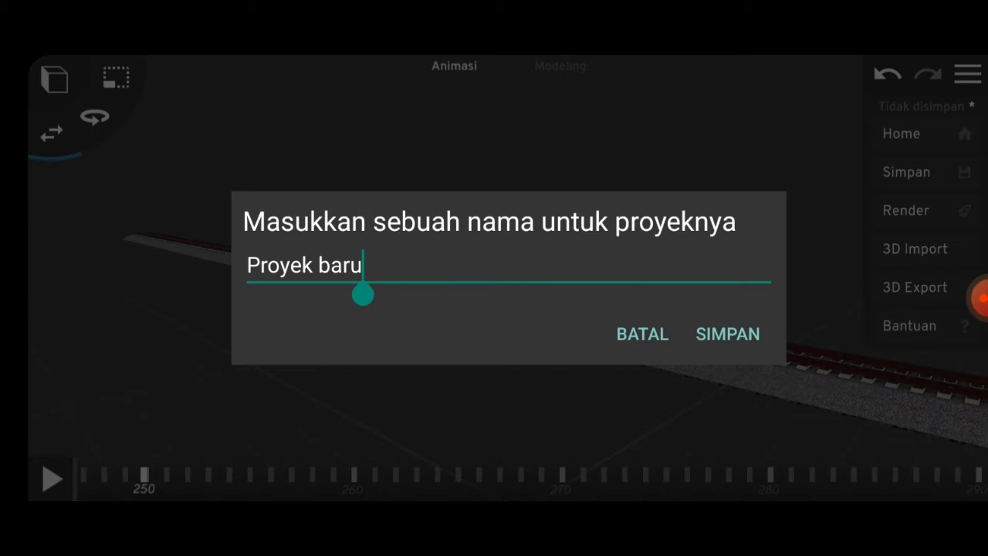
pyautogui.click(728, 333)
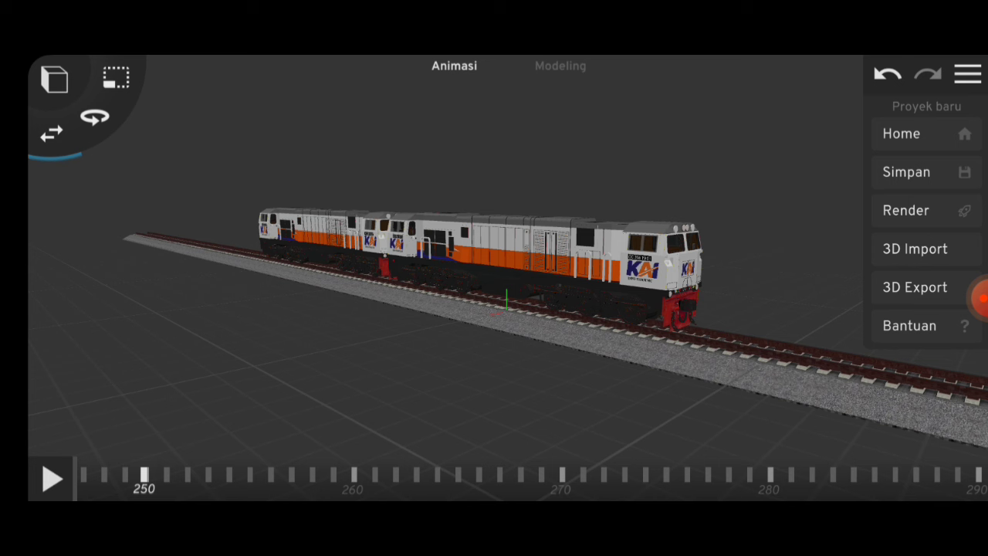
# - Close and reopen the project menu so it stays showing
pyautogui.click(968, 74)
pyautogui.click(968, 74)
pyautogui.click(968, 74)
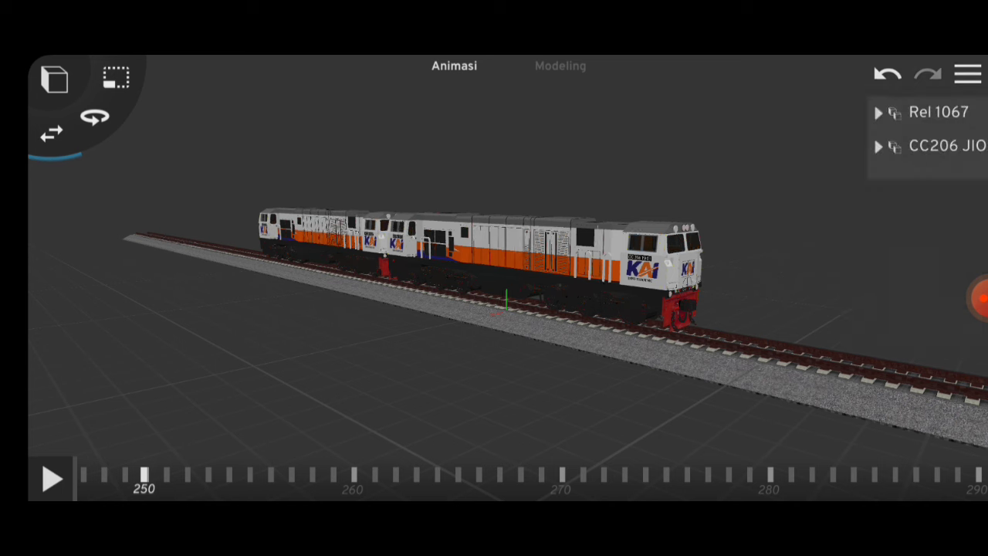
pyautogui.click(969, 74)
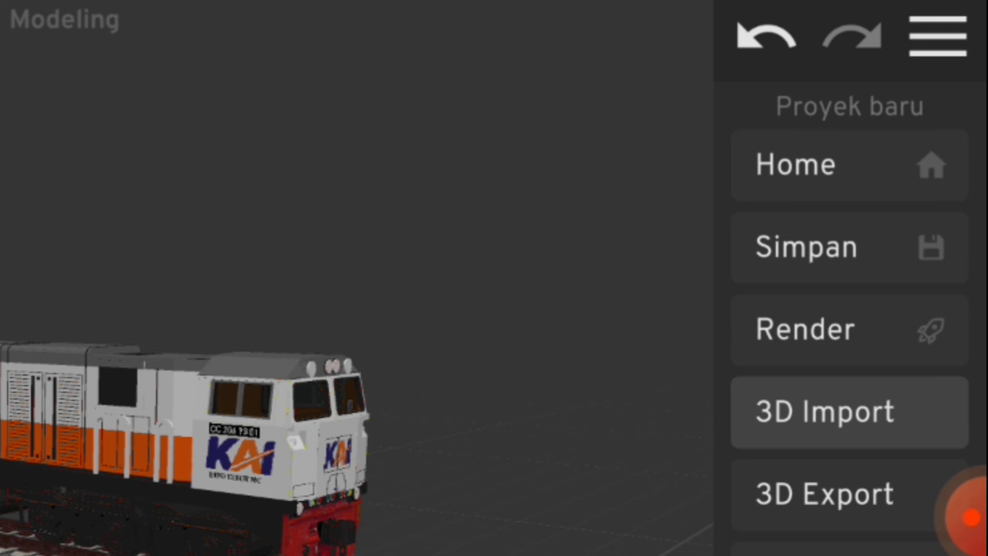
# - Start importing a 3D model from the phone and browse the storage locations
pyautogui.click(825, 413)
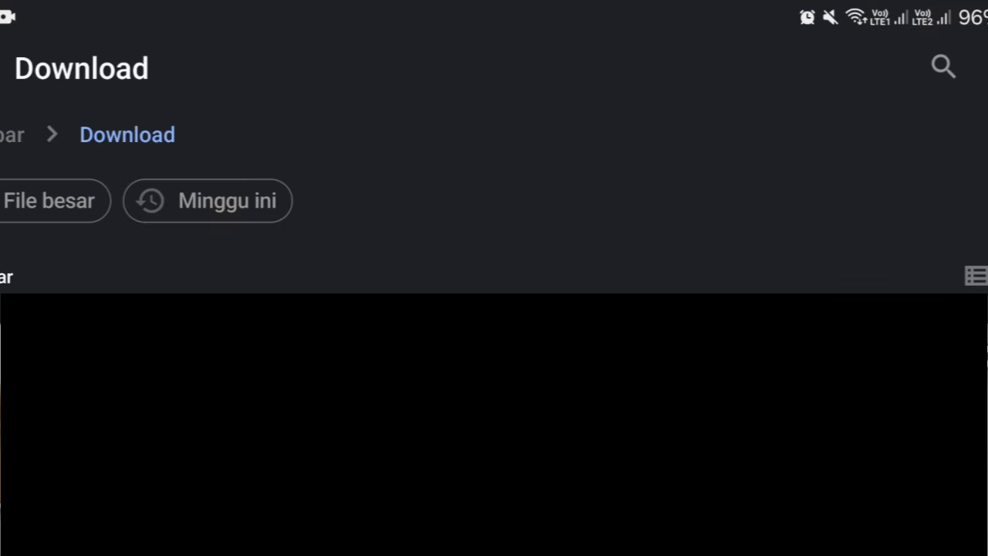
pyautogui.moveTo(1, 201); pyautogui.dragTo(294, 201)
pyautogui.scroll(-3, 147, 216)
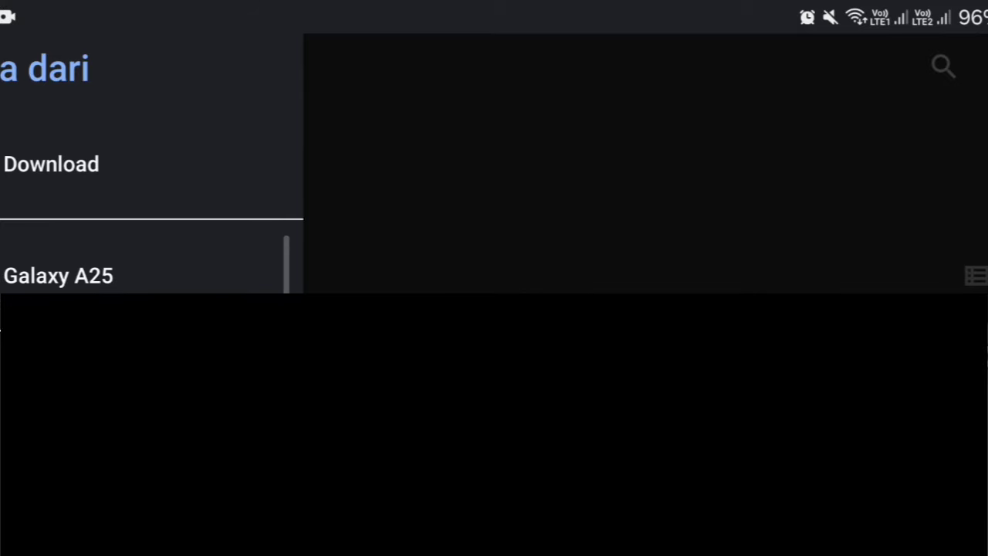
pyautogui.scroll(2, 147, 216)
pyautogui.scroll(-1, 147, 201)
pyautogui.press('Escape')
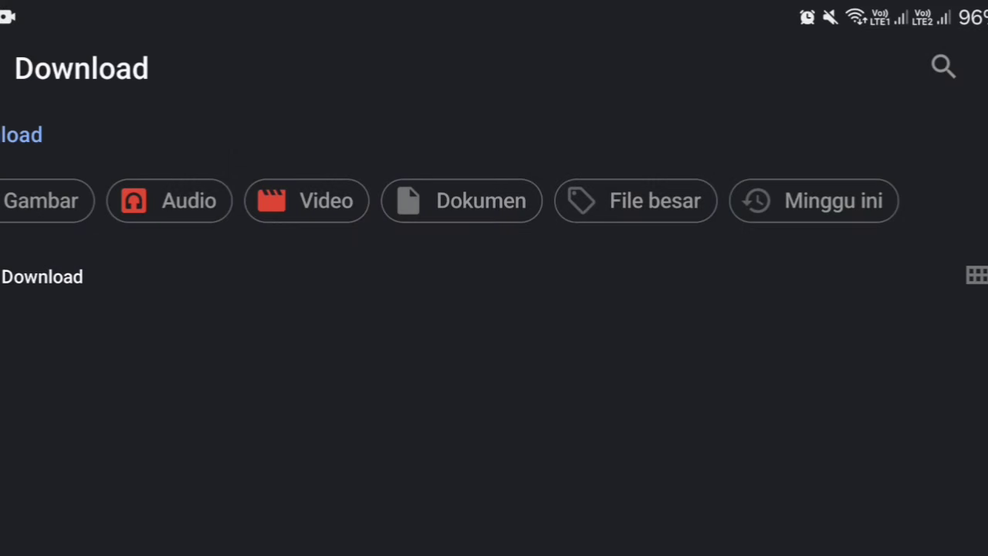
pyautogui.scroll(-3, 494, 386)
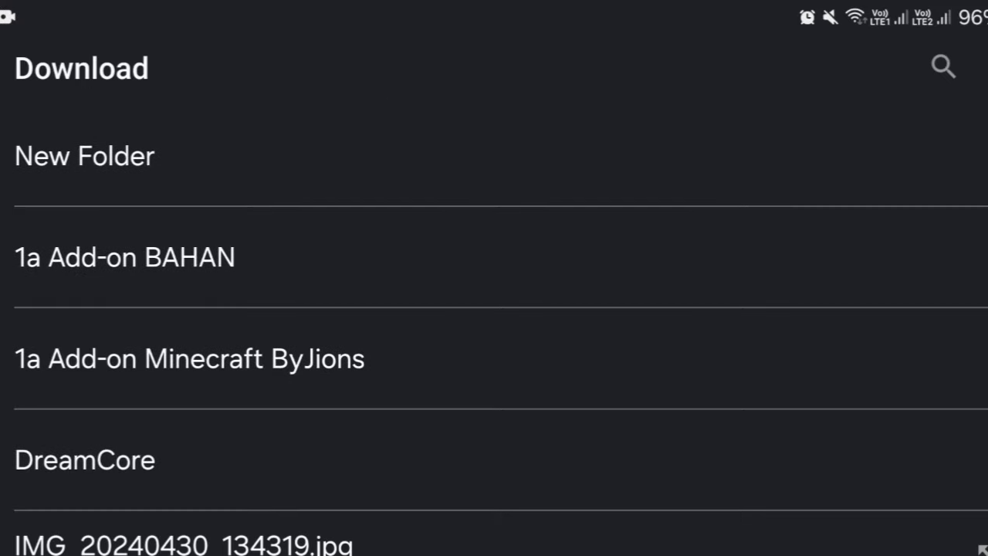
pyautogui.scroll(1, 494, 309)
# - Navigate 1a Add-on BAHAN, p3d and 5 - MGB maps to the folder holding Jungle.prisma
pyautogui.click(126, 300)
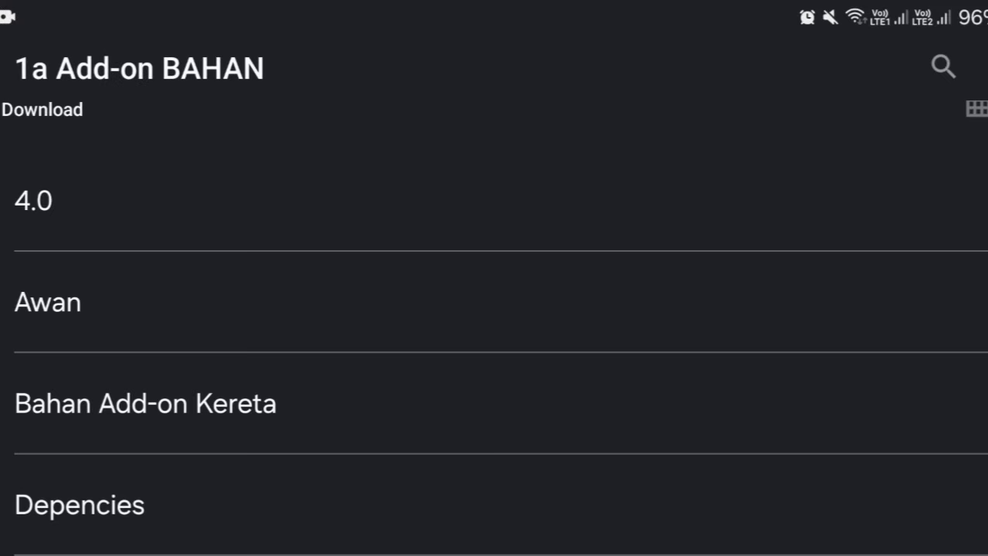
pyautogui.scroll(-4, 494, 348)
pyautogui.click(38, 432)
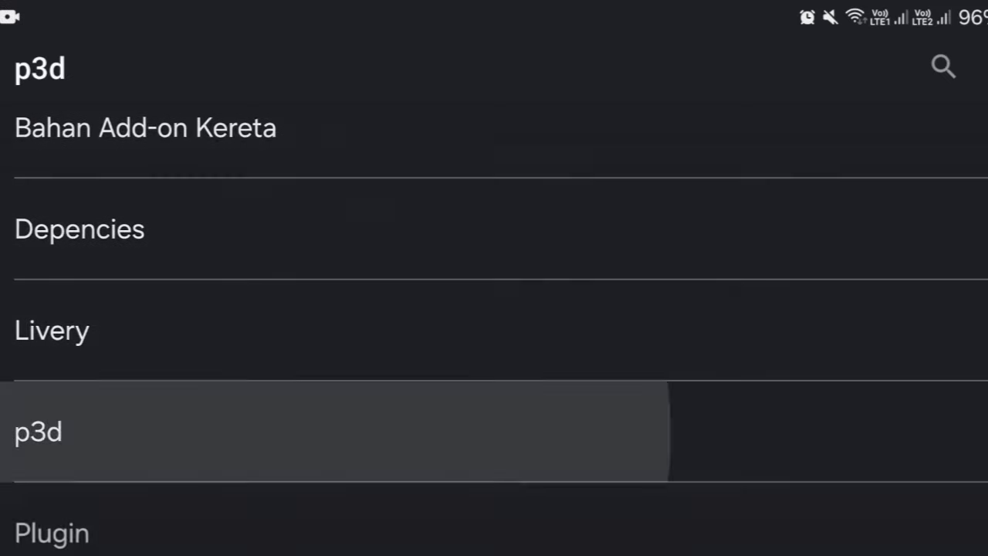
pyautogui.scroll(-1, 494, 347)
pyautogui.scroll(-1, 494, 309)
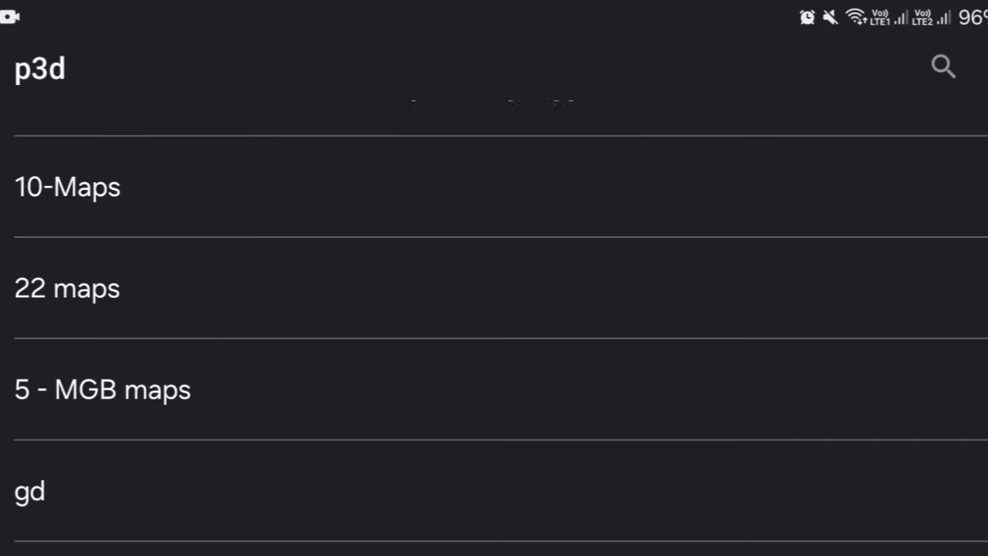
pyautogui.click(103, 389)
pyautogui.click(103, 150)
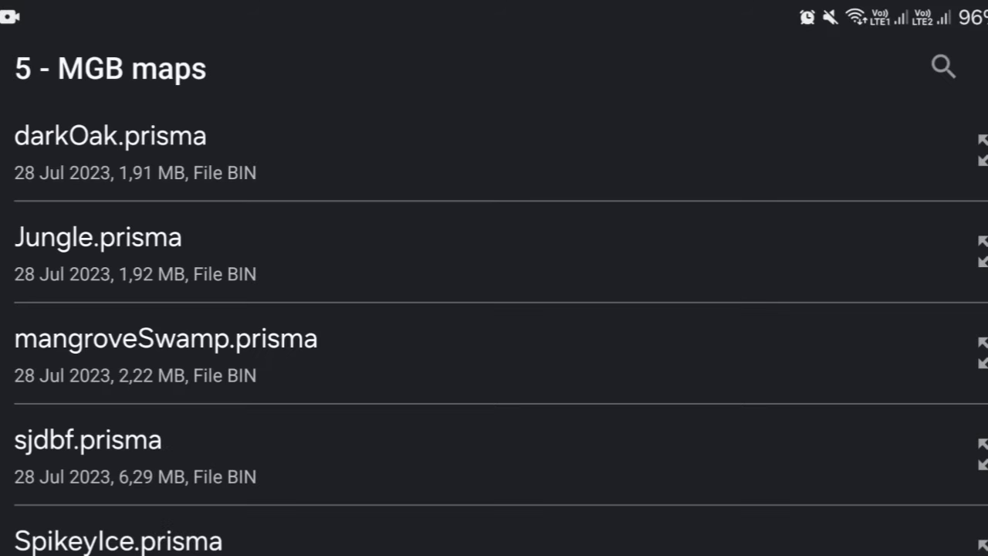
pyautogui.scroll(-1, 494, 332)
pyautogui.scroll(1, 494, 332)
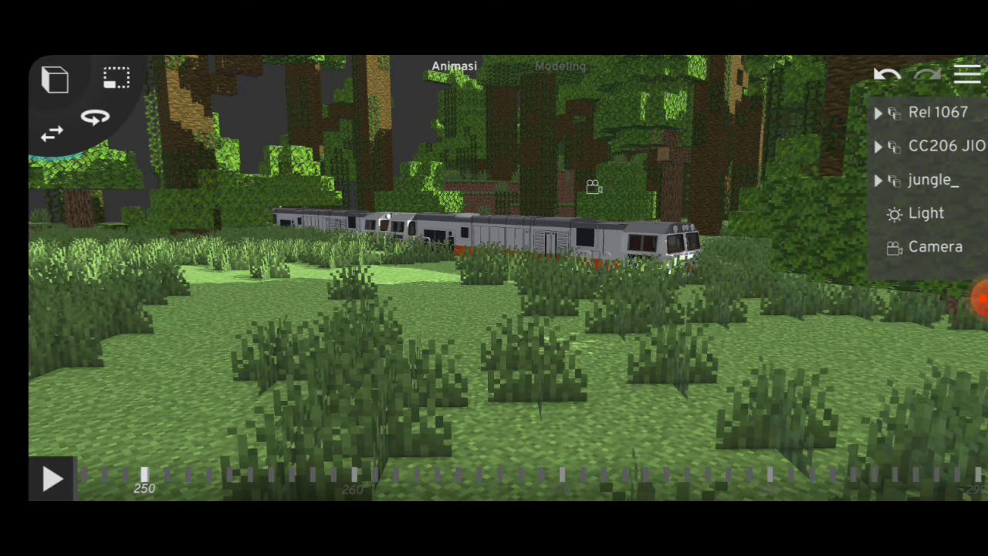
# - Delete the Light and Camera objects imported with the jungle map
pyautogui.click(927, 213)
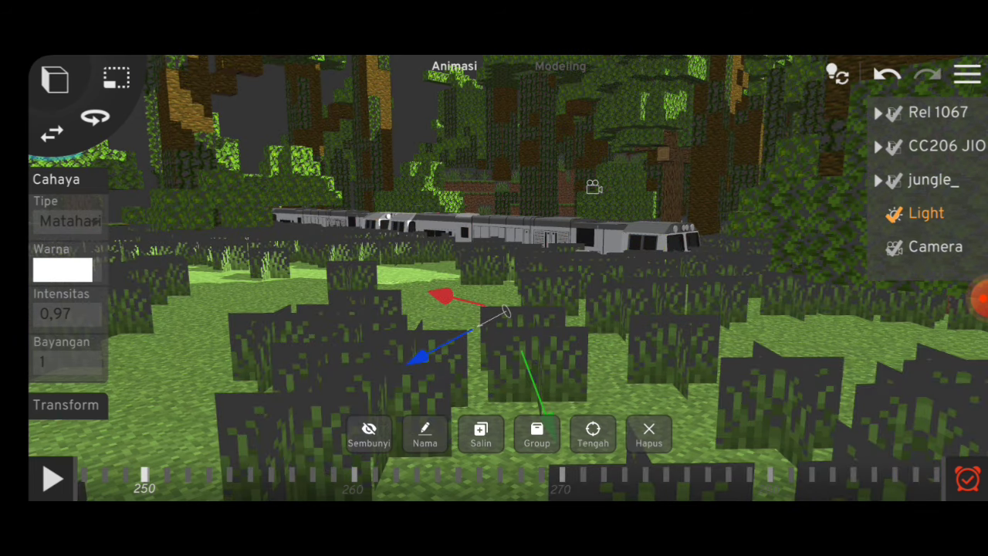
pyautogui.click(649, 434)
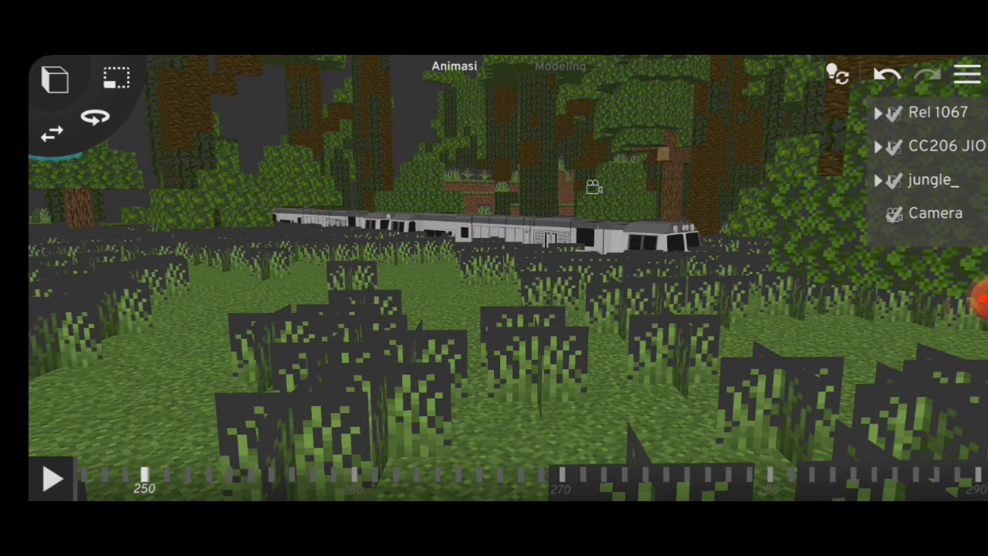
pyautogui.click(935, 213)
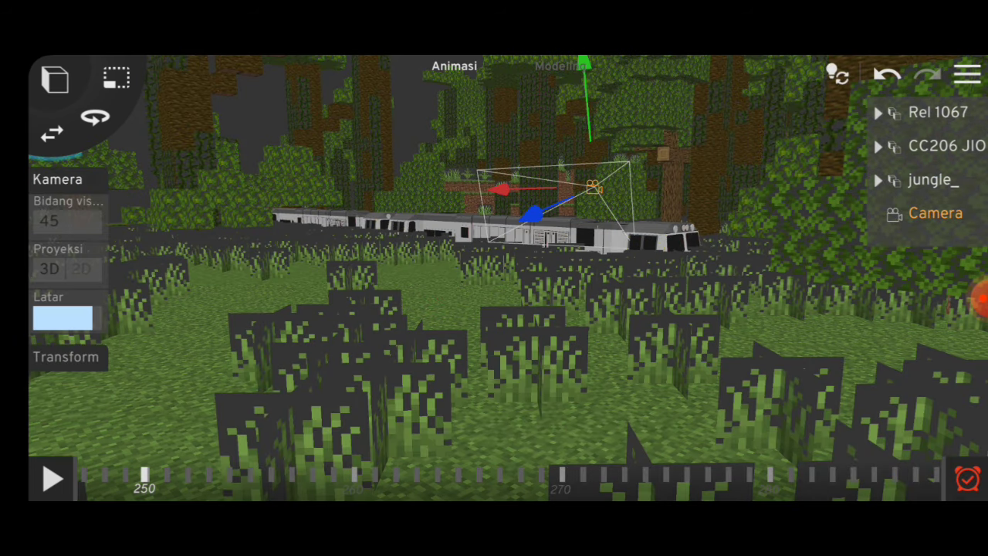
pyautogui.click(672, 429)
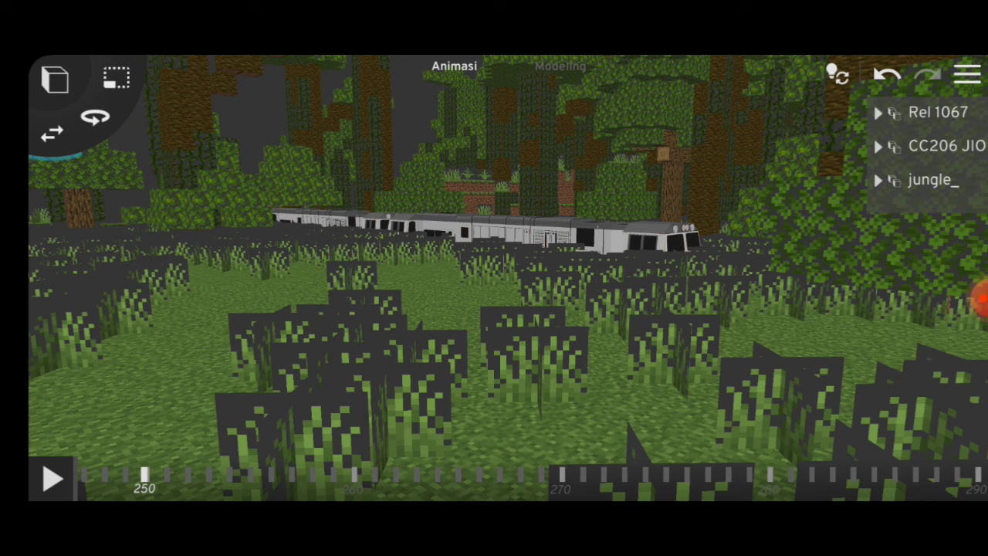
pyautogui.click(877, 176)
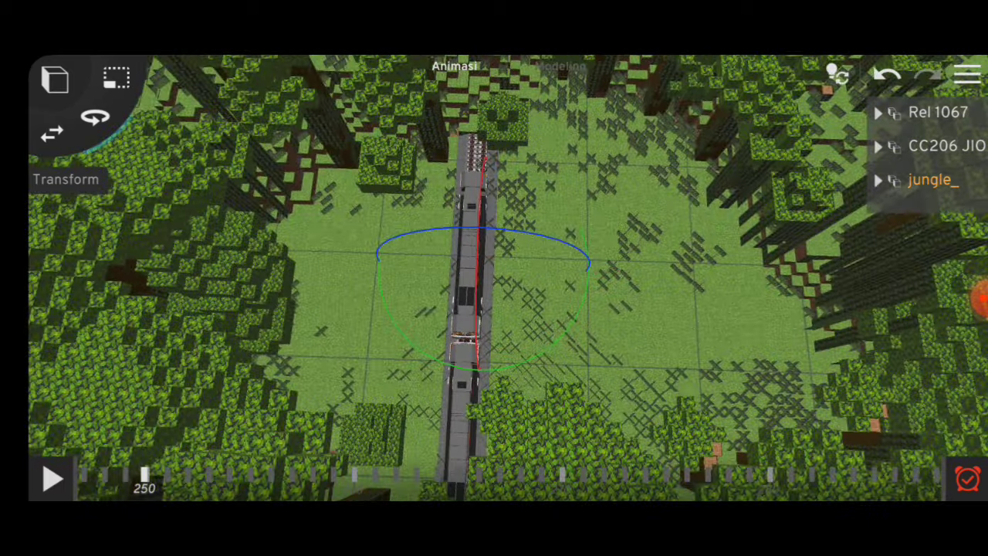
# - Rotate jungle_ 90° on y, shift it to x -2.33, and preview the animation
pyautogui.click(65, 179)
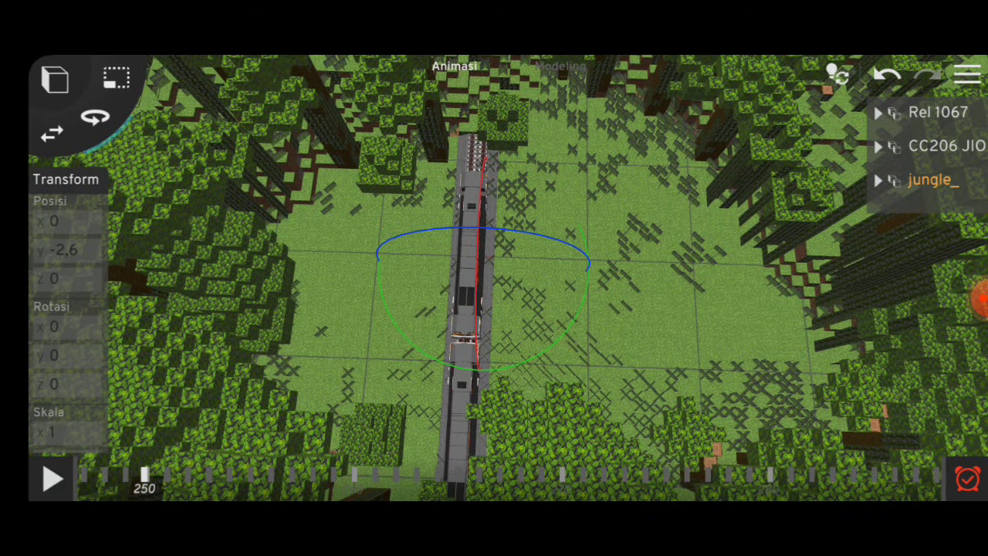
pyautogui.click(68, 355)
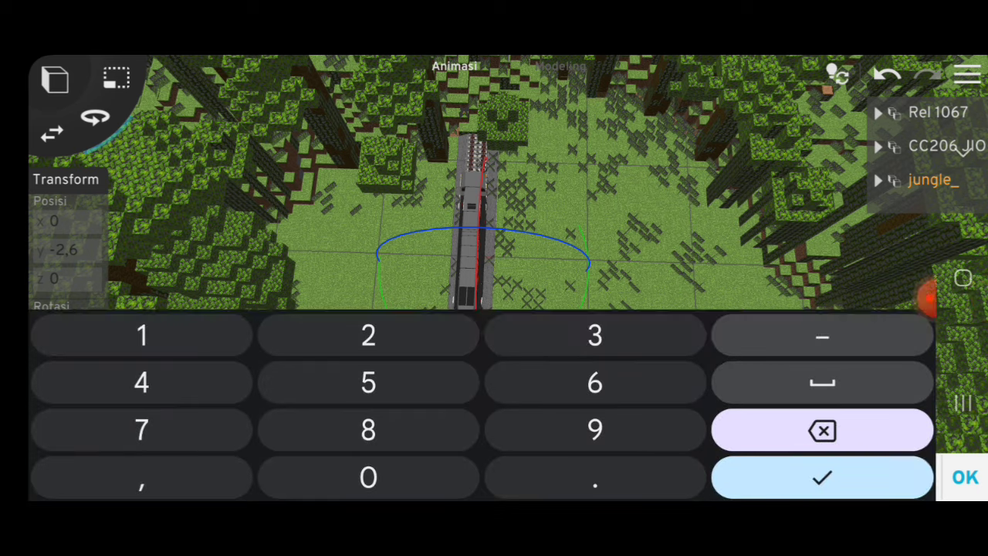
pyautogui.press('BackSpace')
pyautogui.write('90')
pyautogui.press('Return')
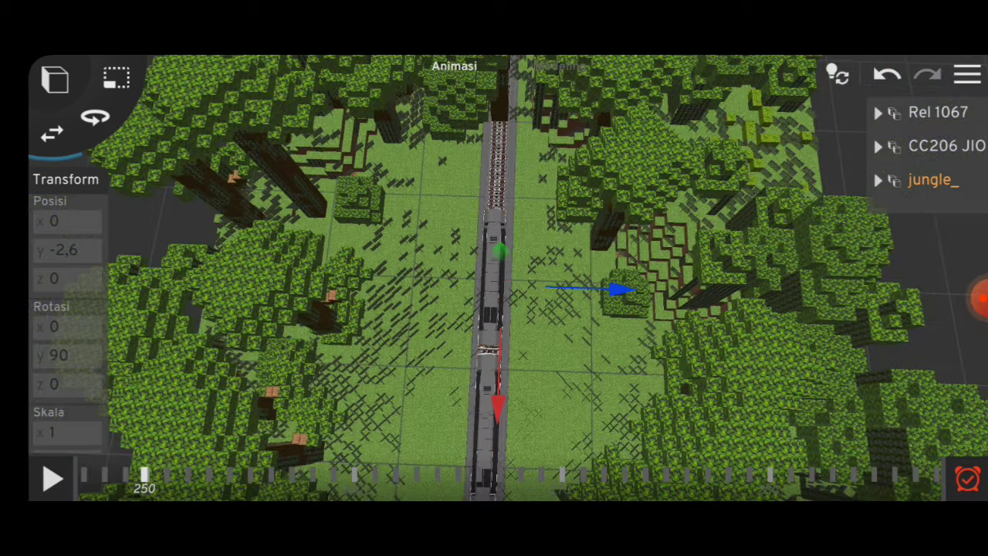
pyautogui.moveTo(618, 290); pyautogui.dragTo(606, 289)
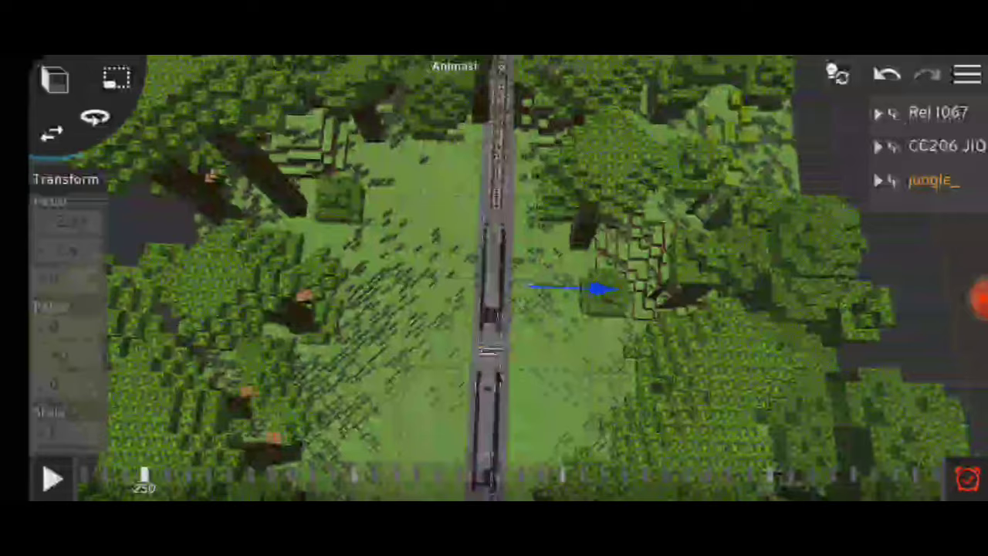
pyautogui.moveTo(695, 231)
pyautogui.mouseDown()
pyautogui.moveTo(695, 293)
pyautogui.moveTo(679, 348)
pyautogui.moveTo(695, 255)
pyautogui.moveTo(695, 402)
pyautogui.mouseUp()
pyautogui.click(52, 479)
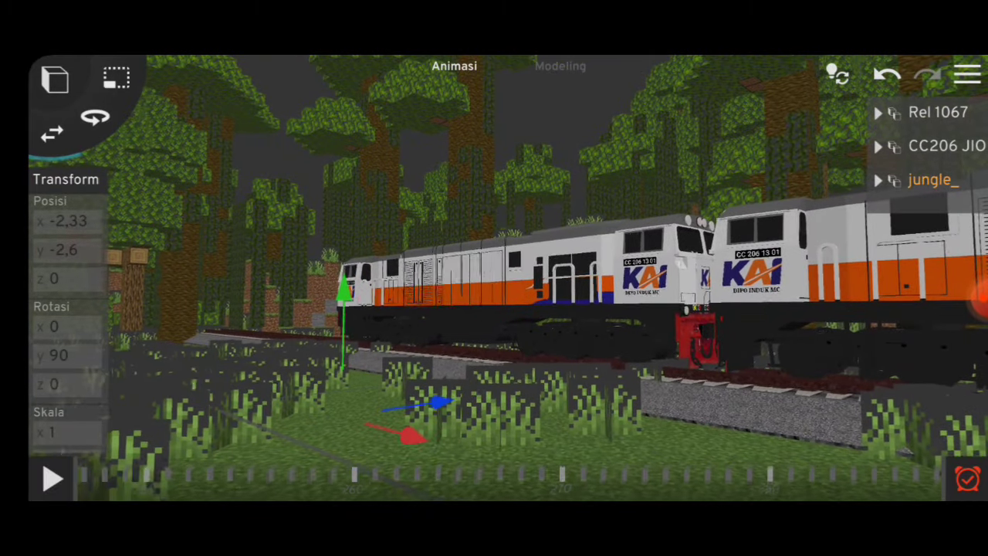
# - Add a new camera and look through its viewpoint
pyautogui.click(934, 179)
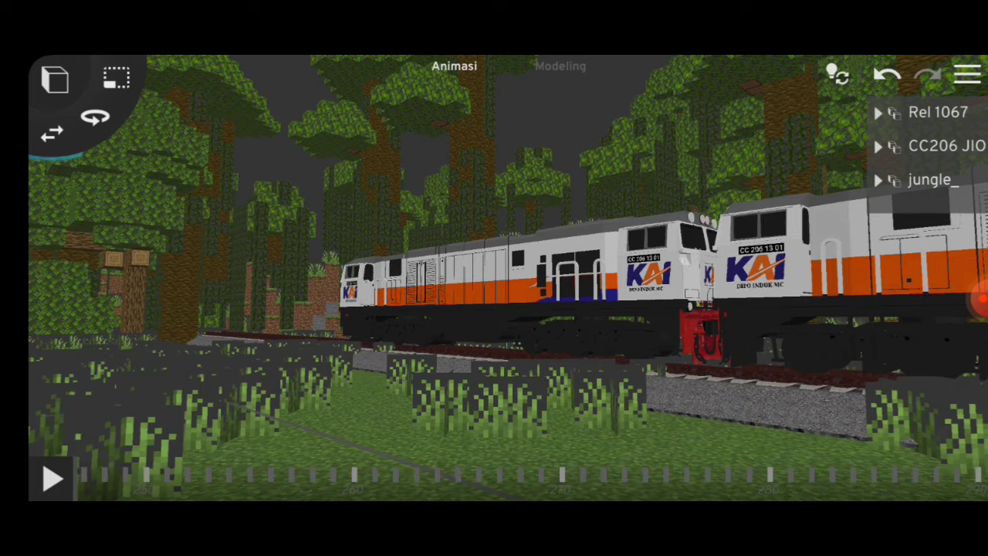
pyautogui.click(55, 78)
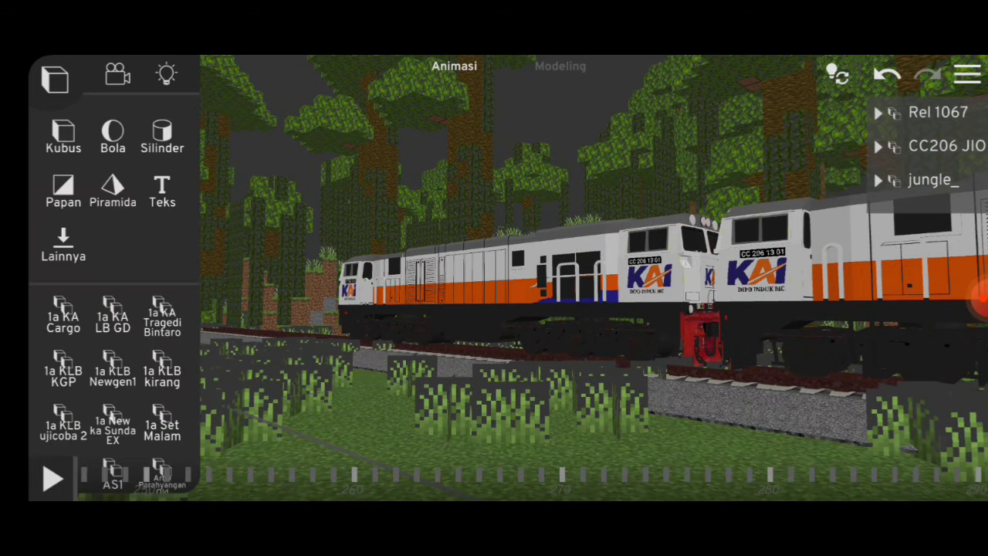
pyautogui.click(117, 74)
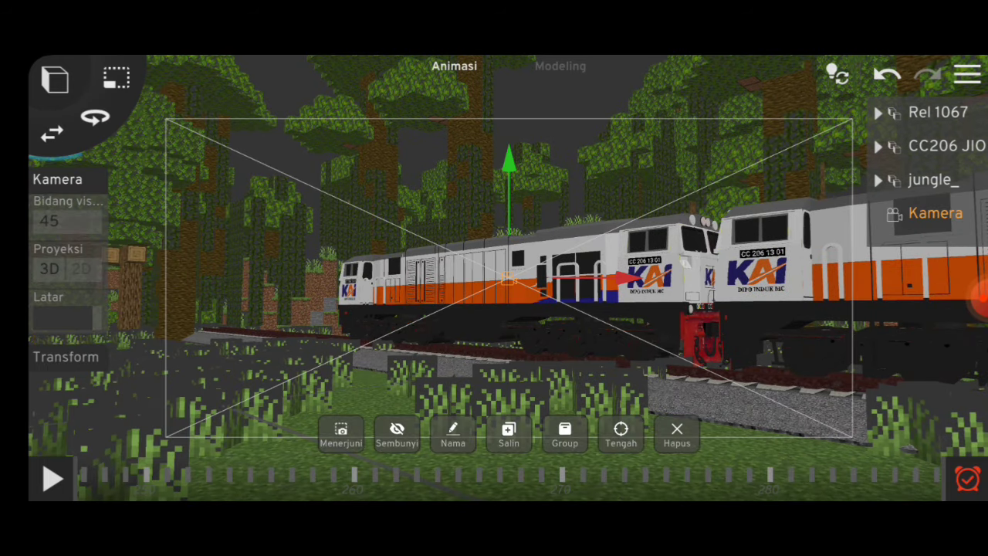
pyautogui.click(341, 435)
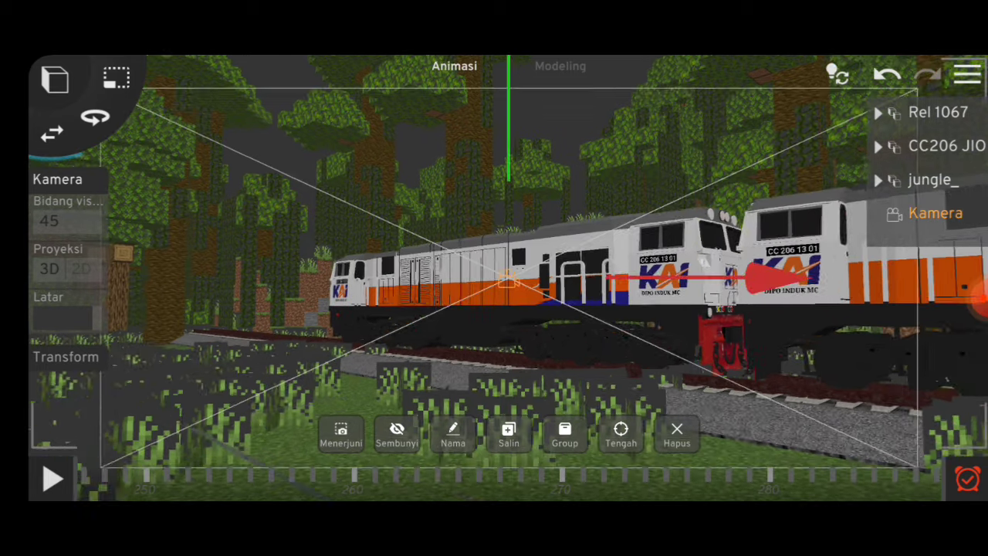
# - Set the scene background to sky blue
pyautogui.click(968, 479)
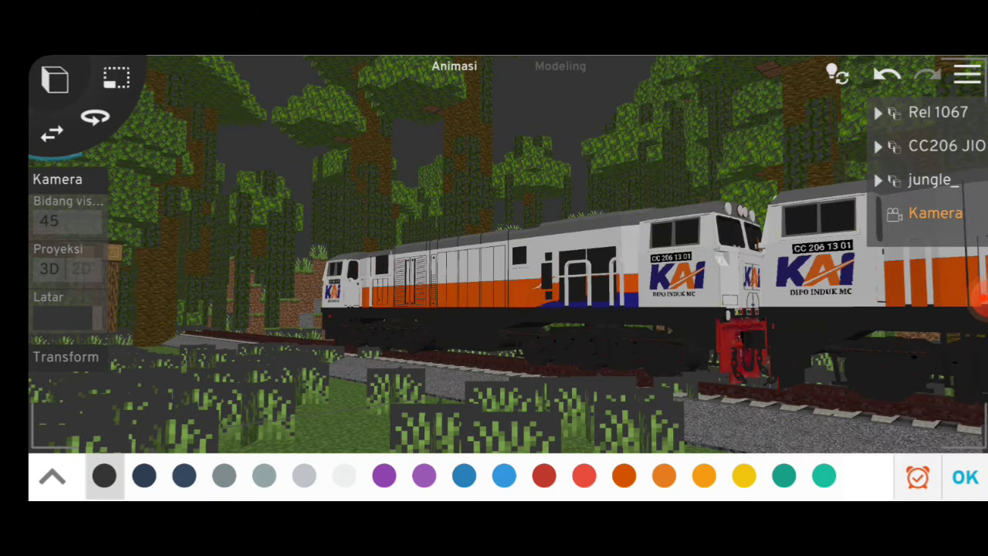
pyautogui.click(505, 476)
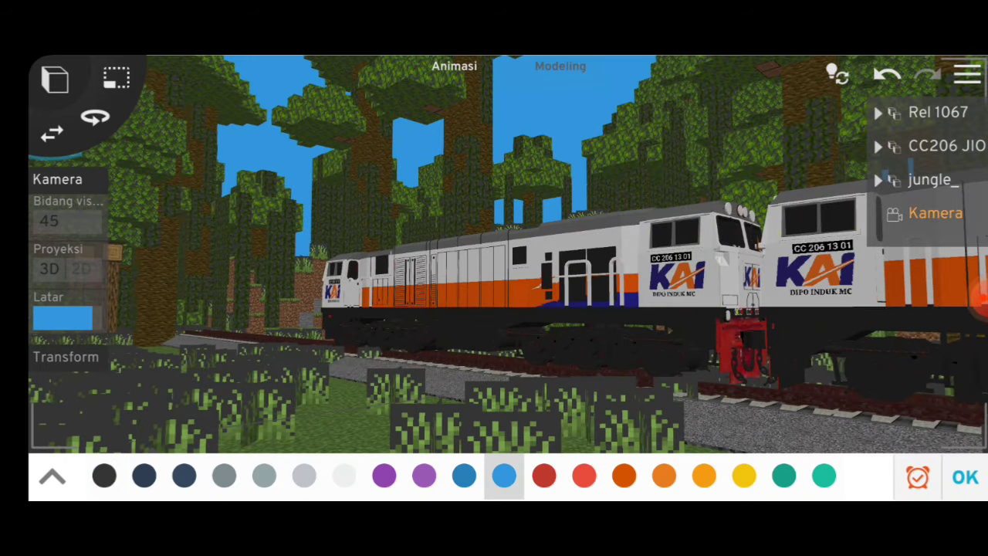
pyautogui.click(965, 477)
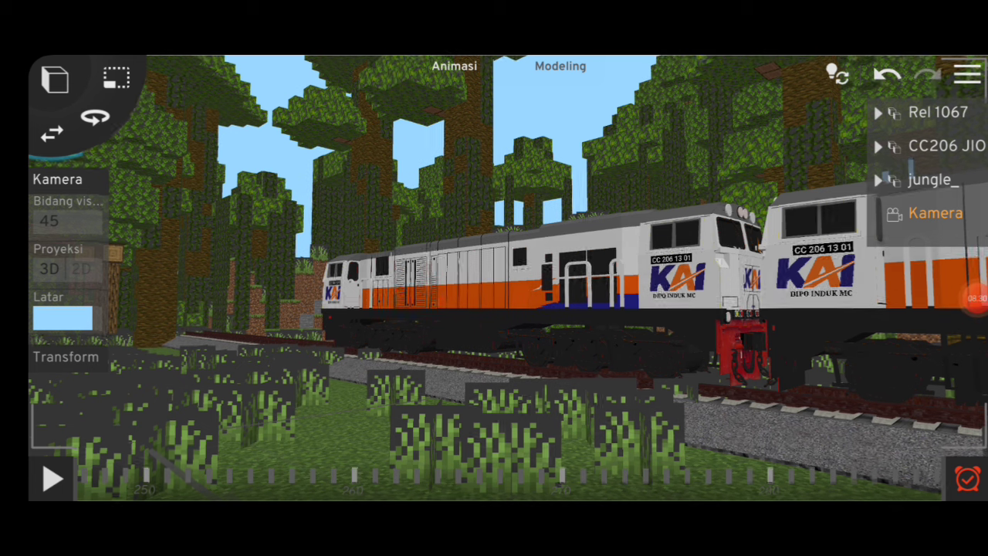
# - Frame a level side view of the train, setting the camera's z rotation to 0
pyautogui.moveTo(494, 309)
pyautogui.mouseDown()
pyautogui.moveTo(517, 293)
pyautogui.moveTo(432, 262)
pyautogui.mouseUp()
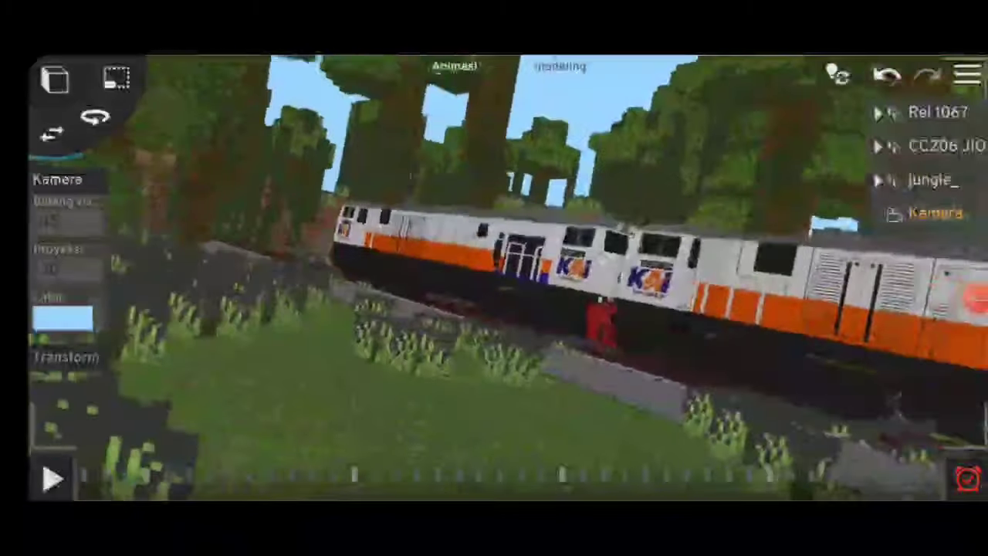
pyautogui.moveTo(494, 309); pyautogui.dragTo(525, 340)
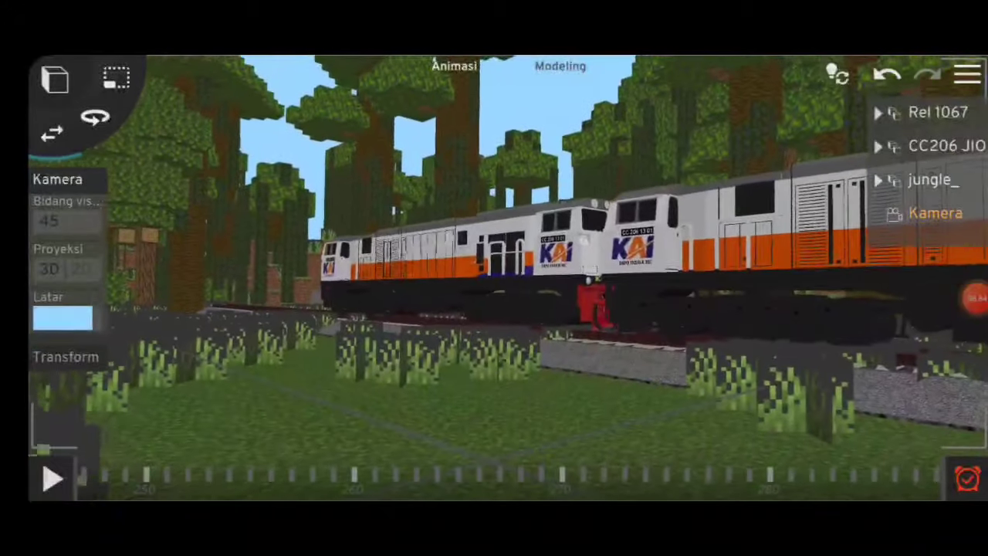
pyautogui.moveTo(494, 309)
pyautogui.mouseDown()
pyautogui.moveTo(510, 332)
pyautogui.moveTo(471, 309)
pyautogui.moveTo(402, 309)
pyautogui.moveTo(541, 309)
pyautogui.moveTo(510, 309)
pyautogui.moveTo(494, 370)
pyautogui.moveTo(494, 232)
pyautogui.moveTo(518, 309)
pyautogui.mouseUp()
pyautogui.scroll(-2, 68, 309)
pyautogui.scroll(-3, 68, 309)
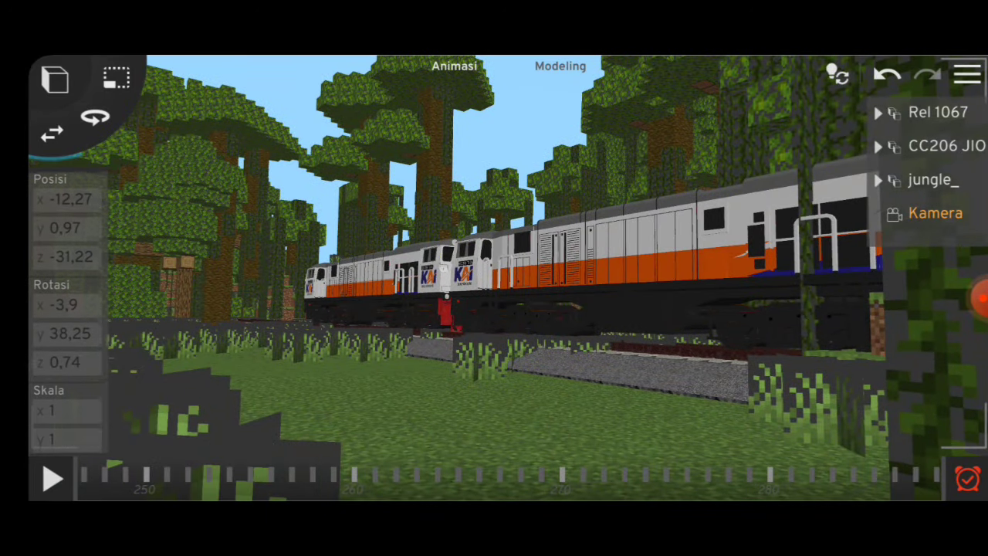
pyautogui.click(67, 359)
pyautogui.click(232, 475)
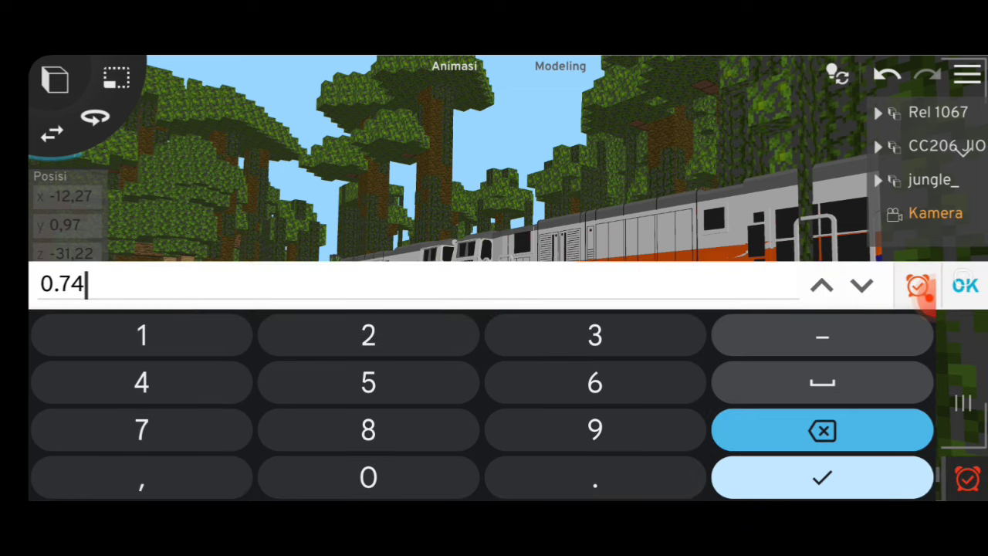
pyautogui.press('BackSpace')
pyautogui.press('BackSpace')
pyautogui.press('BackSpace')
pyautogui.press('Return')
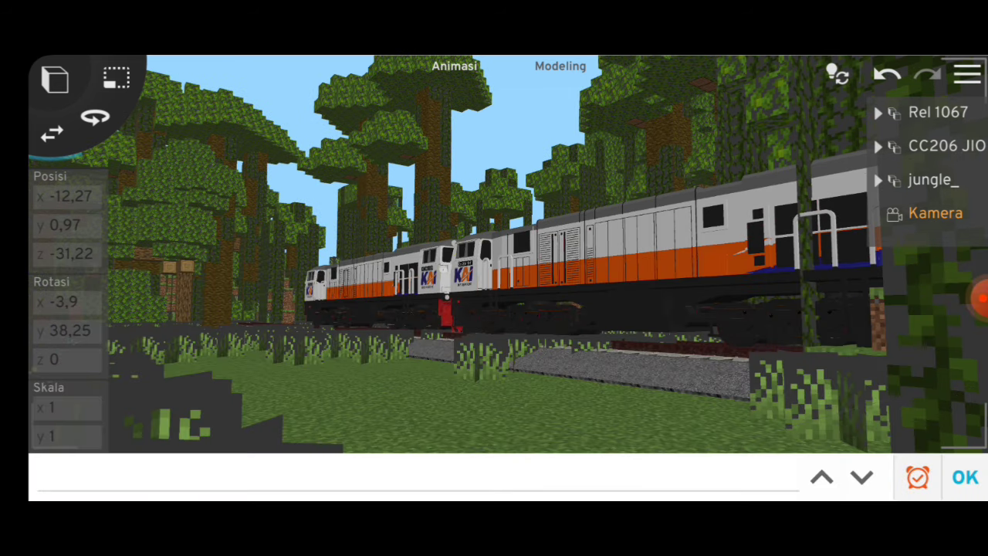
pyautogui.click(965, 477)
# - Nudge the jungle ground up, then record a camera keyframe at frame 250
pyautogui.click(934, 179)
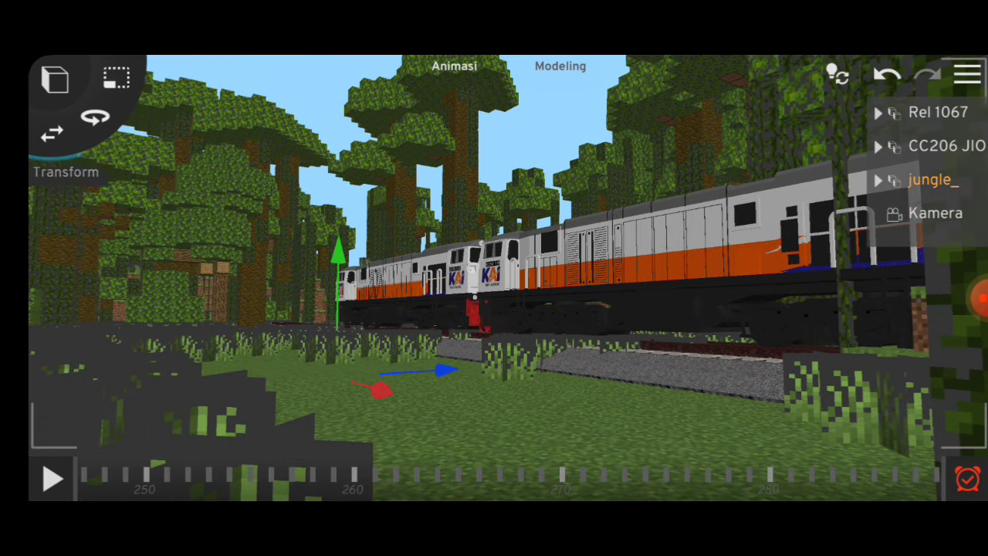
pyautogui.moveTo(444, 370); pyautogui.dragTo(421, 359)
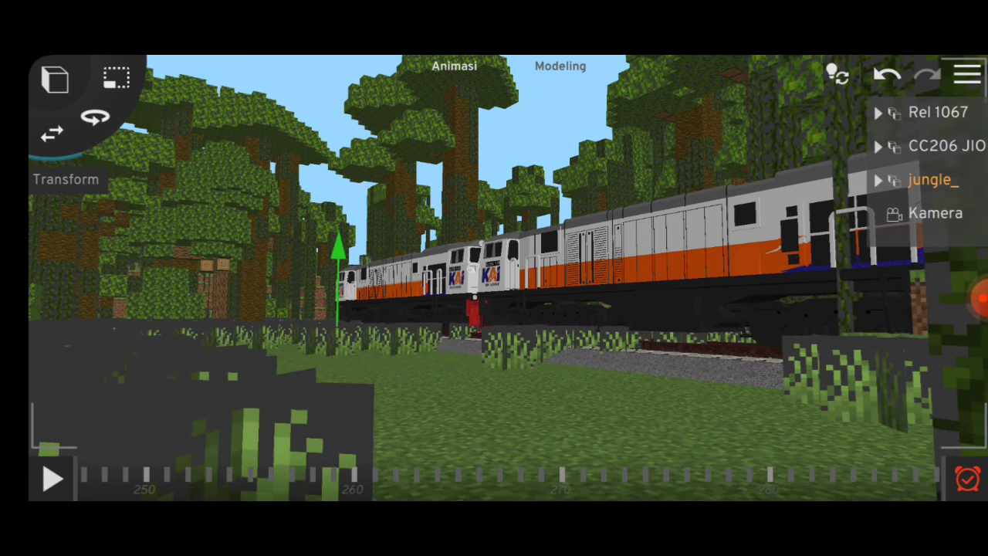
pyautogui.click(935, 214)
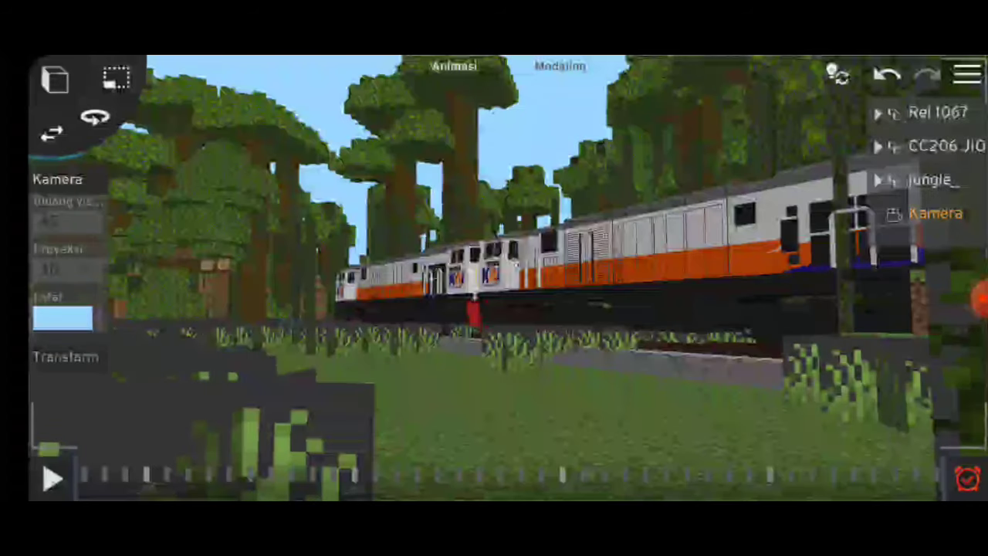
pyautogui.click(145, 475)
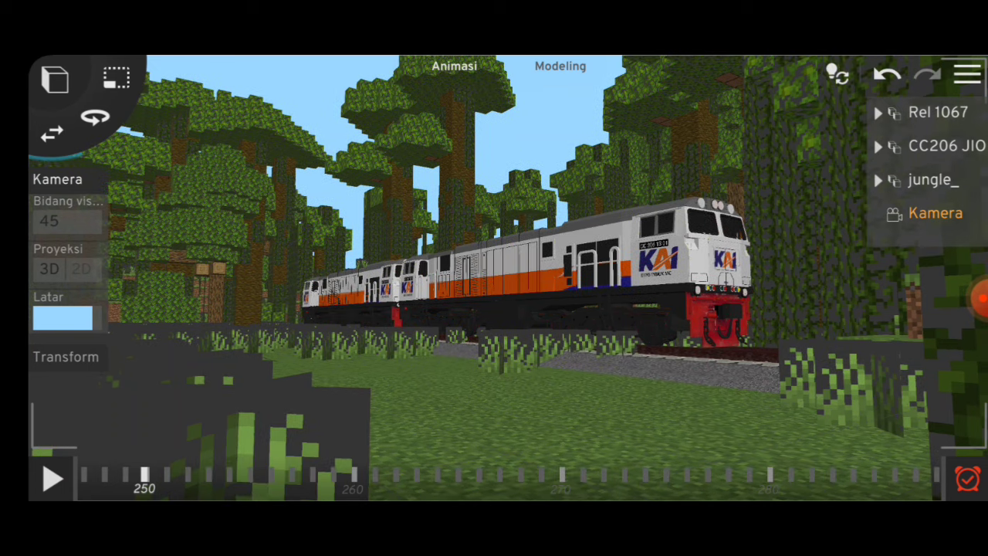
pyautogui.moveTo(541, 401); pyautogui.dragTo(532, 414)
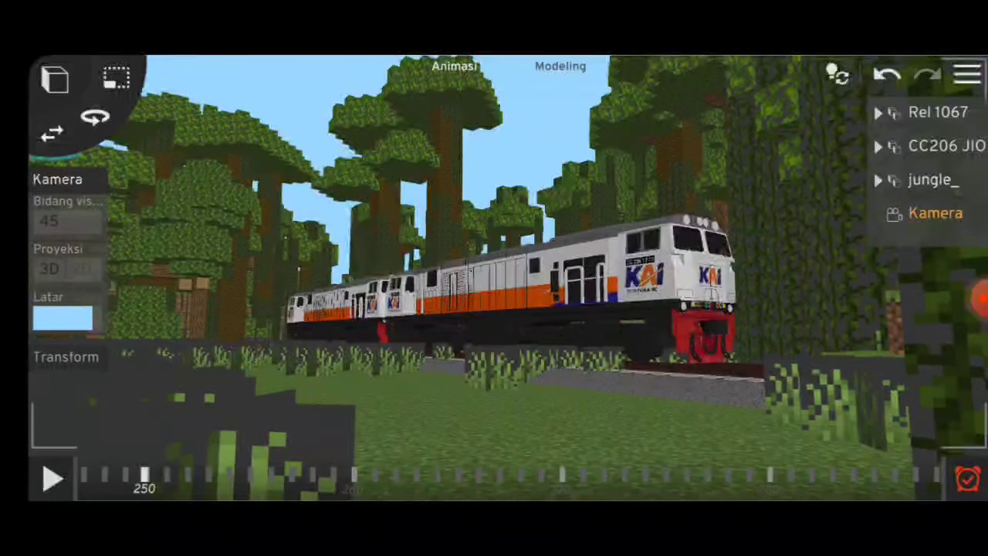
pyautogui.click(968, 479)
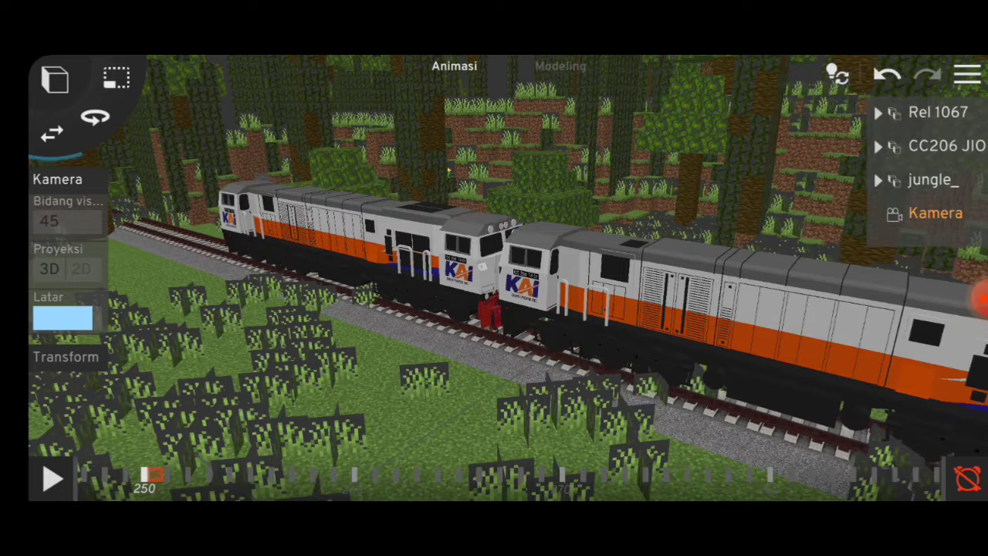
pyautogui.click(873, 136)
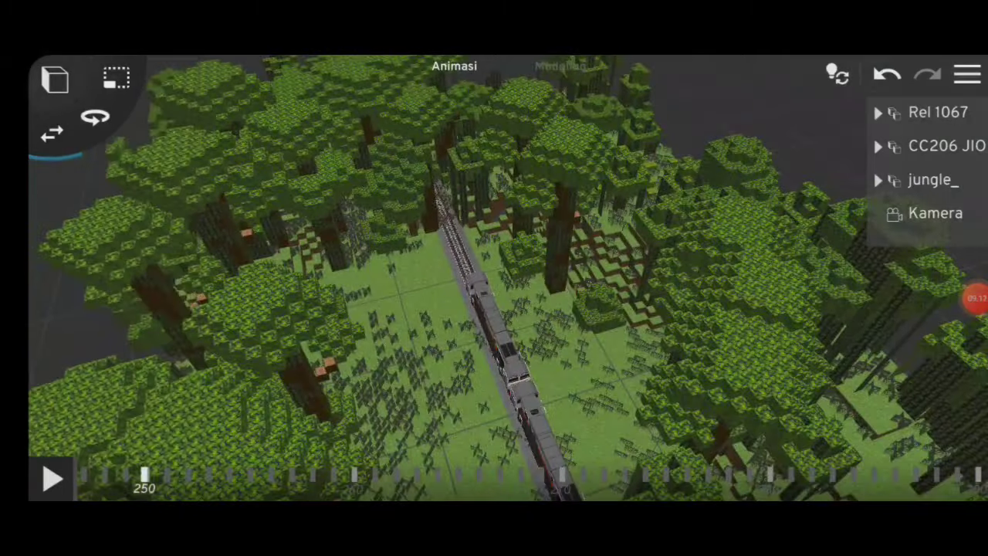
# - Add a Cahaya light and raise it above the train toward the treetops
pyautogui.click(55, 77)
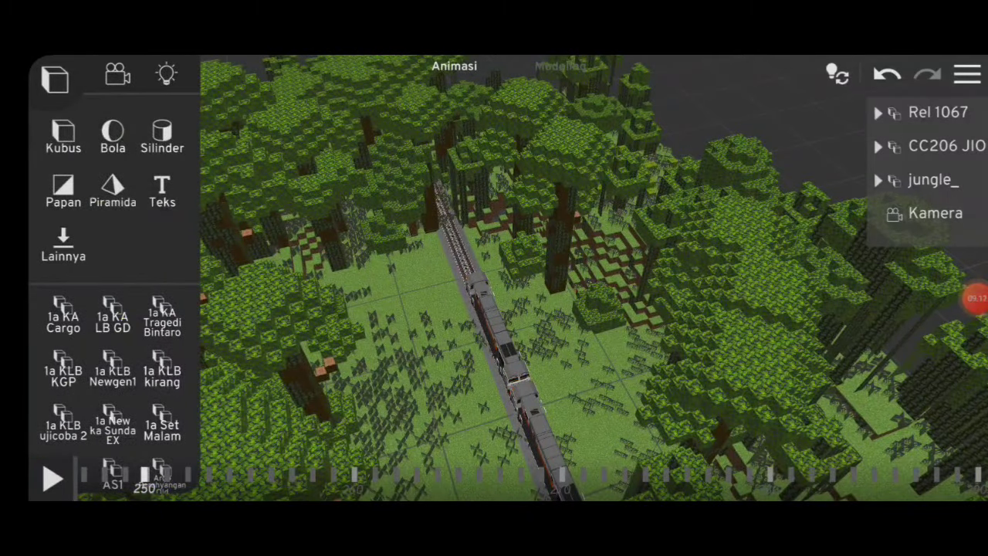
pyautogui.click(166, 73)
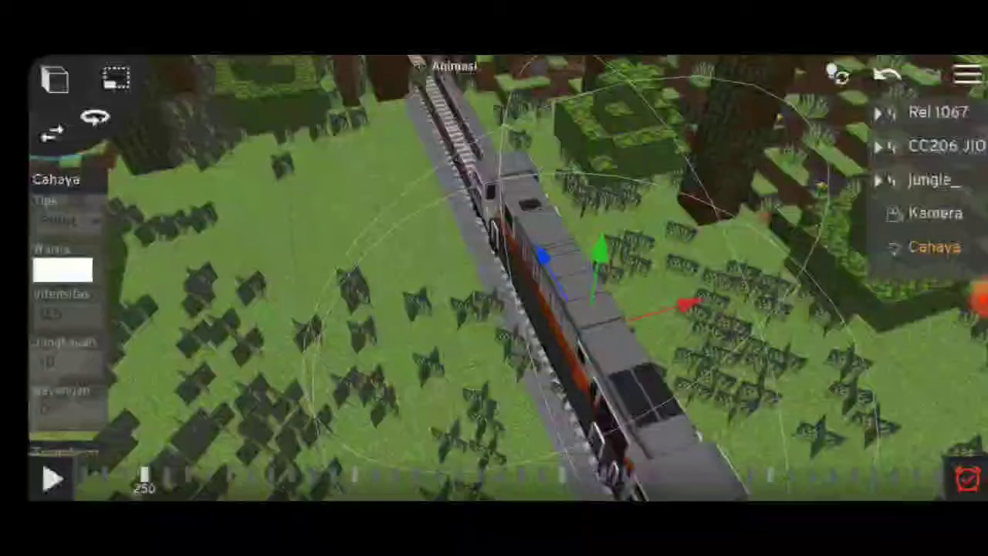
pyautogui.moveTo(595, 263); pyautogui.dragTo(630, 108)
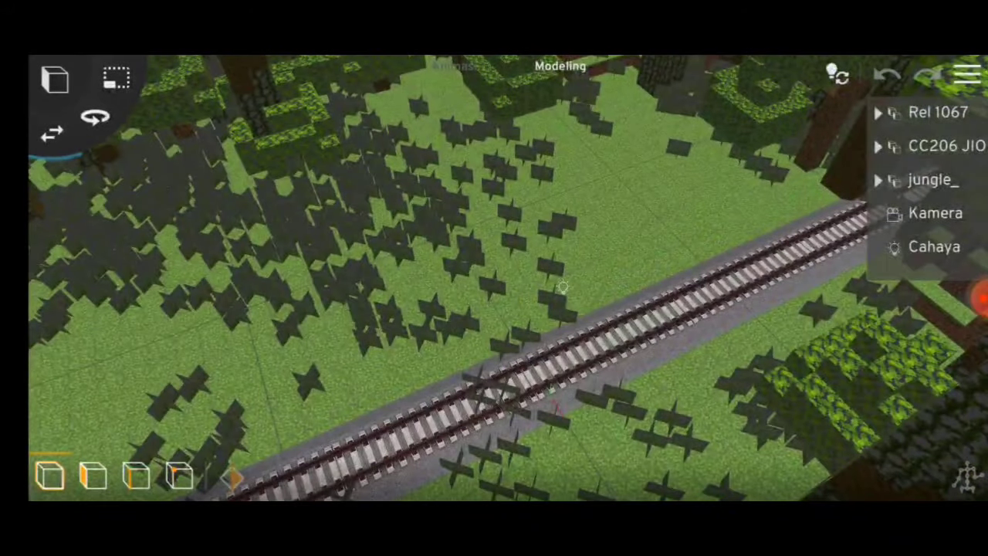
# - Make Cahaya a Matahari sun light with intensity 0,8
pyautogui.click(935, 246)
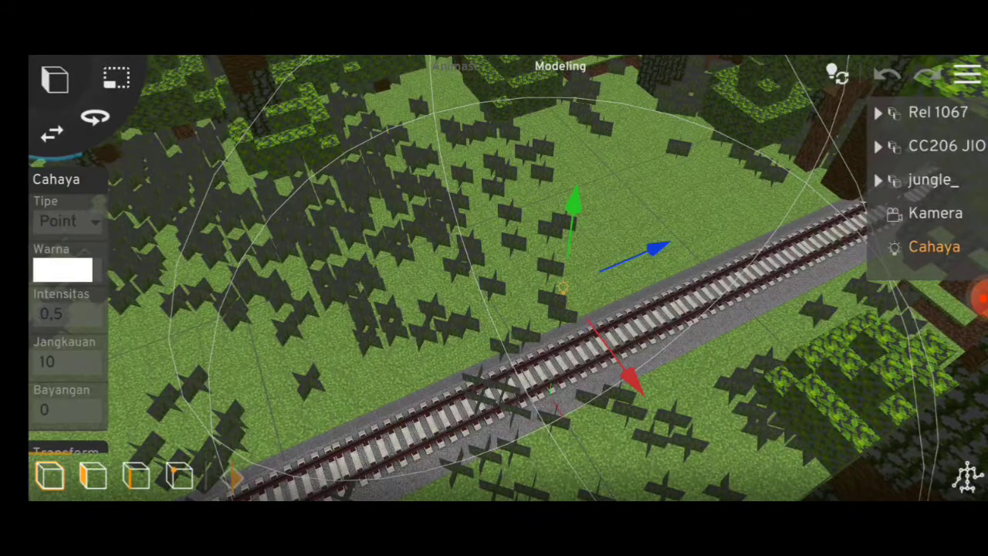
pyautogui.click(68, 221)
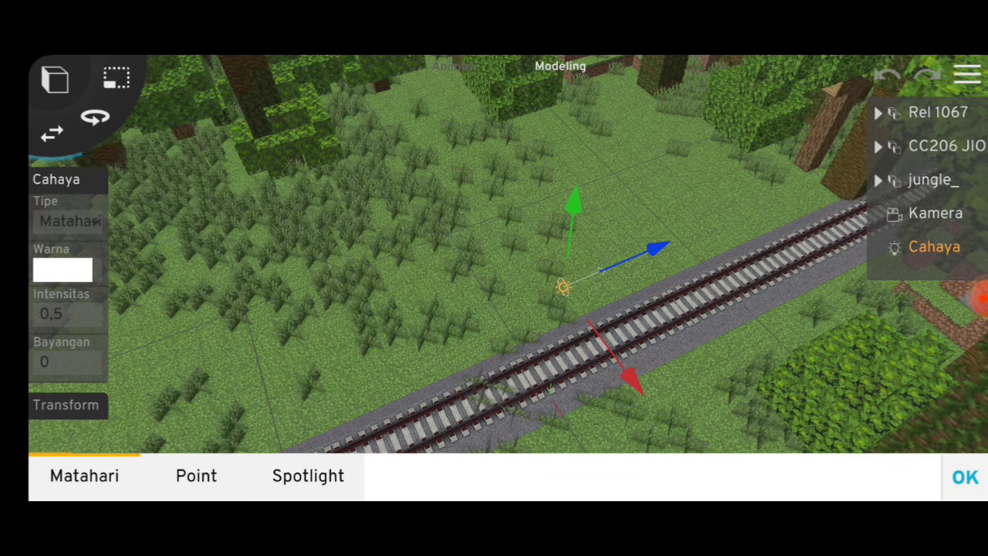
pyautogui.click(66, 313)
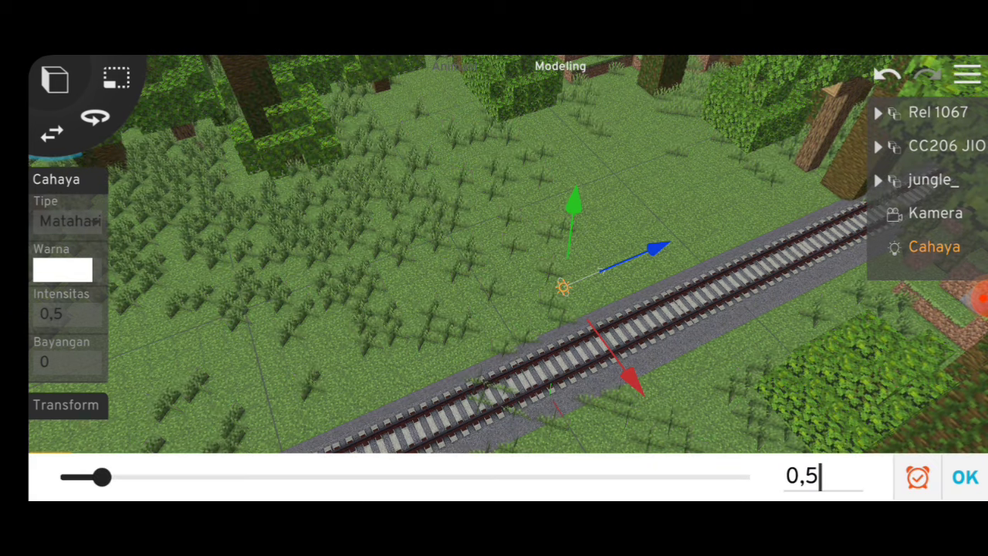
pyautogui.press('BackSpace')
pyautogui.write('8')
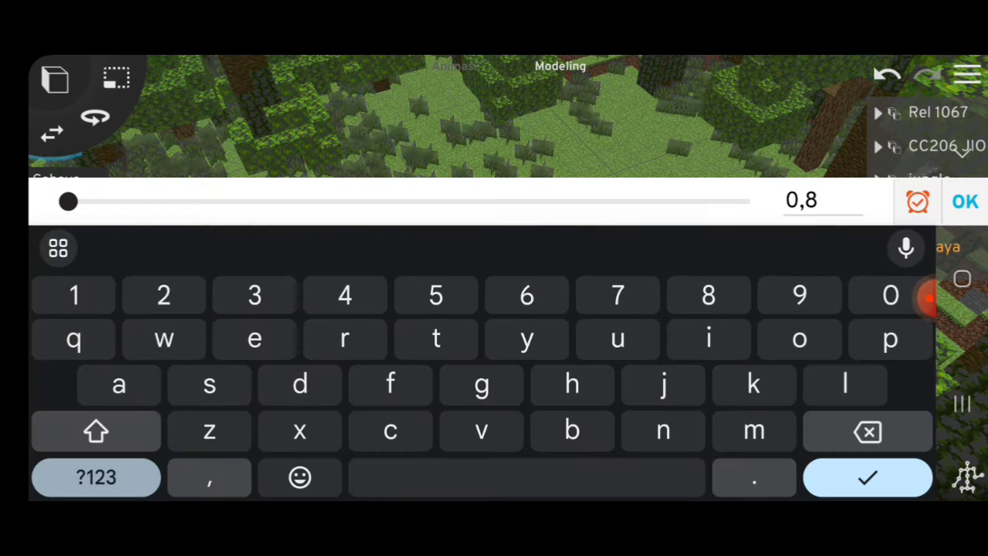
pyautogui.press('Return')
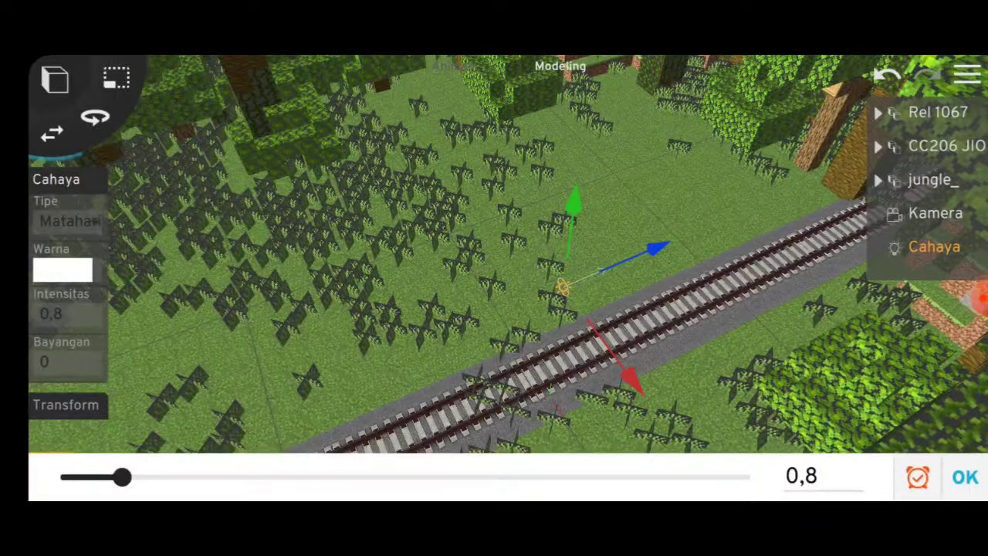
pyautogui.click(802, 475)
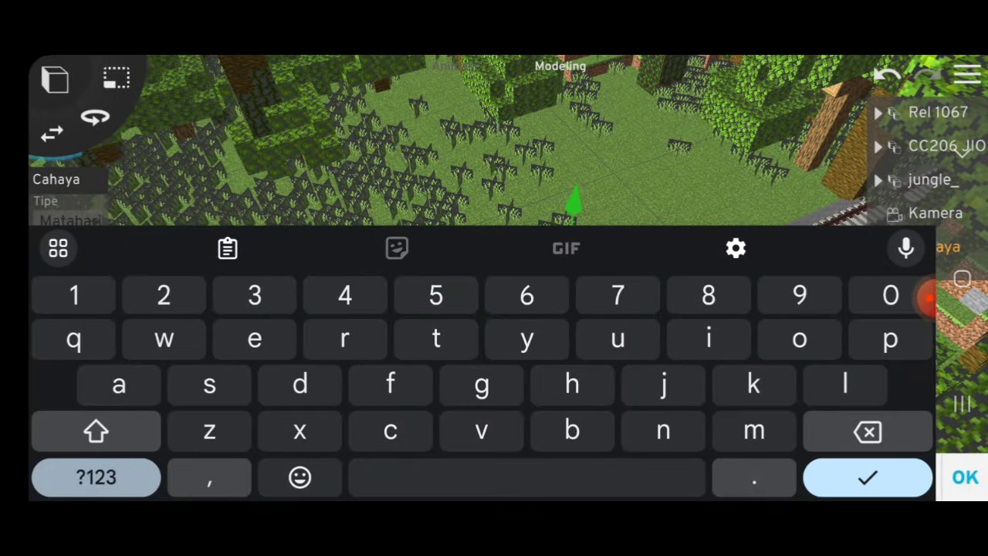
pyautogui.press('Return')
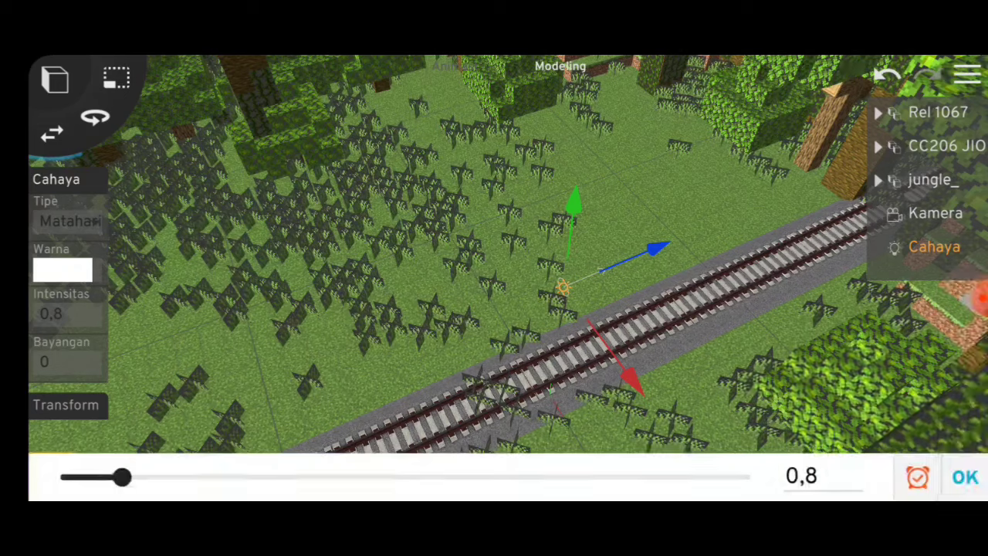
pyautogui.press('Escape')
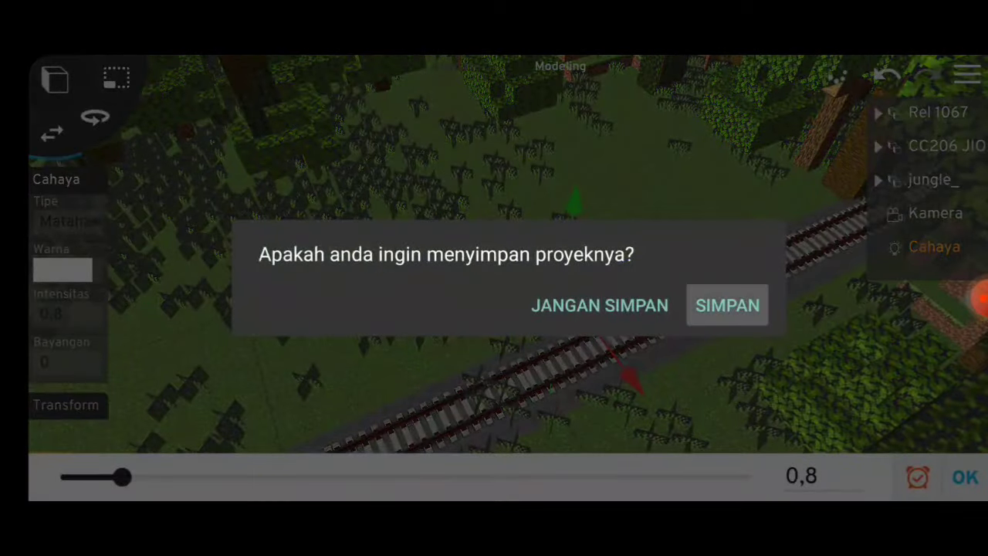
# - Answer the save prompt, then reselect Cahaya and keep its type as Matahari
pyautogui.click(727, 305)
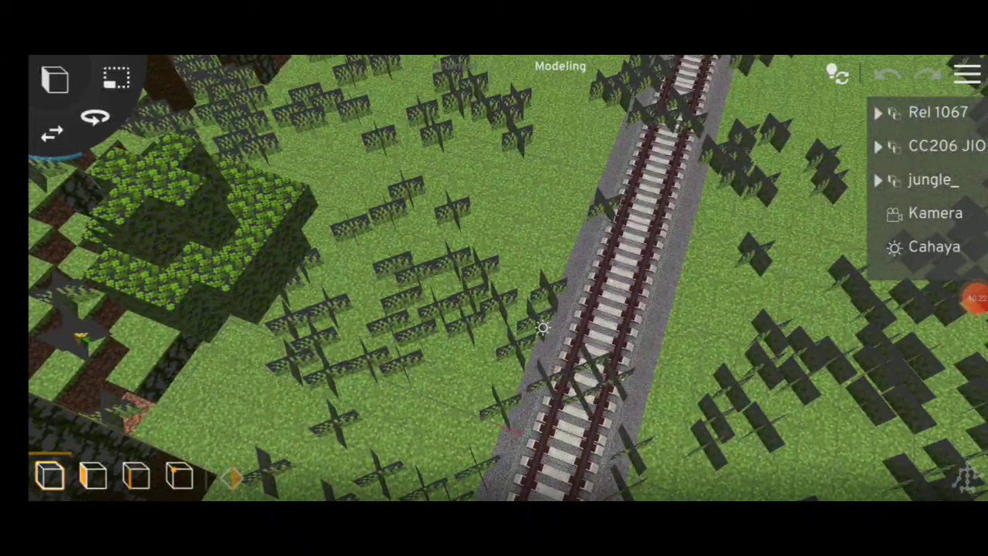
pyautogui.click(934, 246)
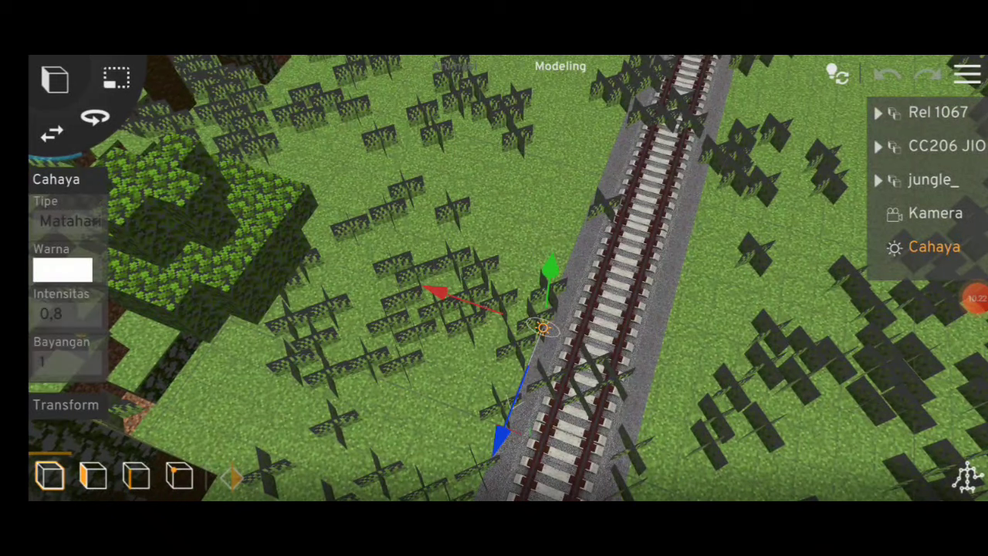
pyautogui.click(70, 220)
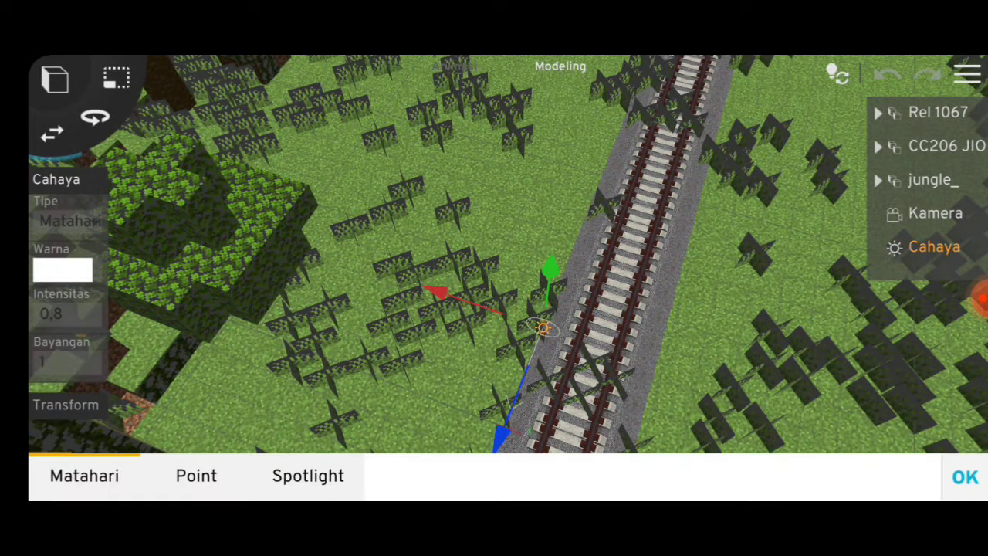
pyautogui.click(965, 476)
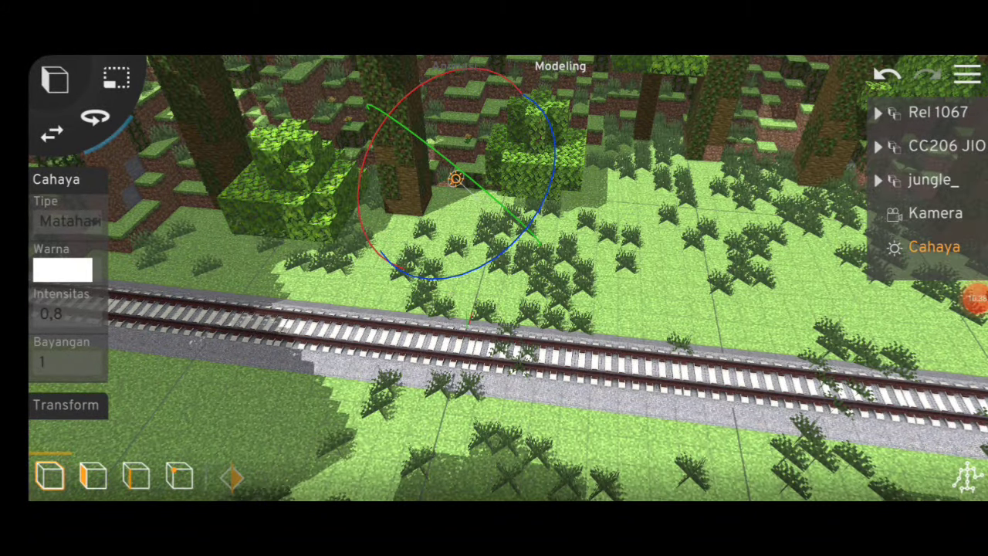
# - Look through Kamera, play the animation, and scrub the timeline to frame 250
pyautogui.click(935, 213)
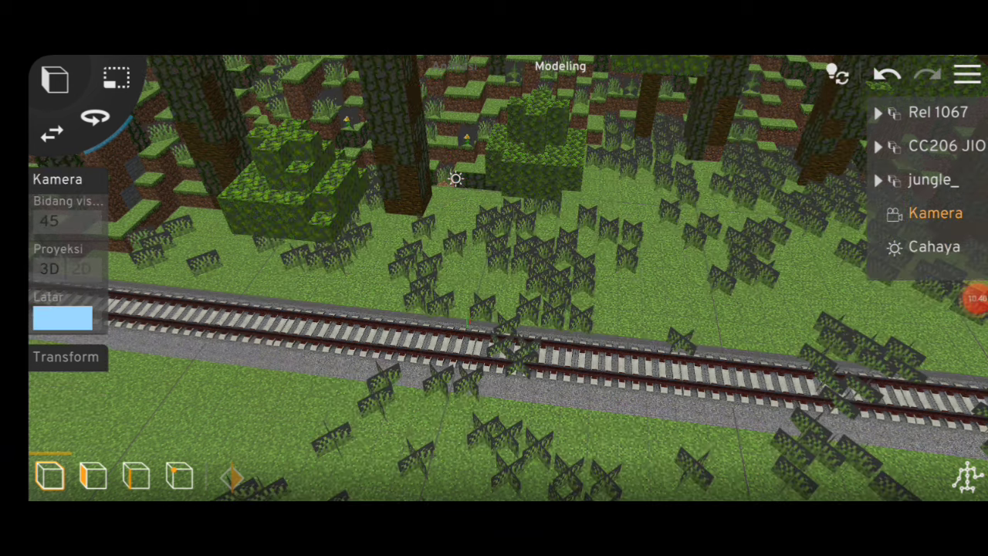
pyautogui.click(935, 213)
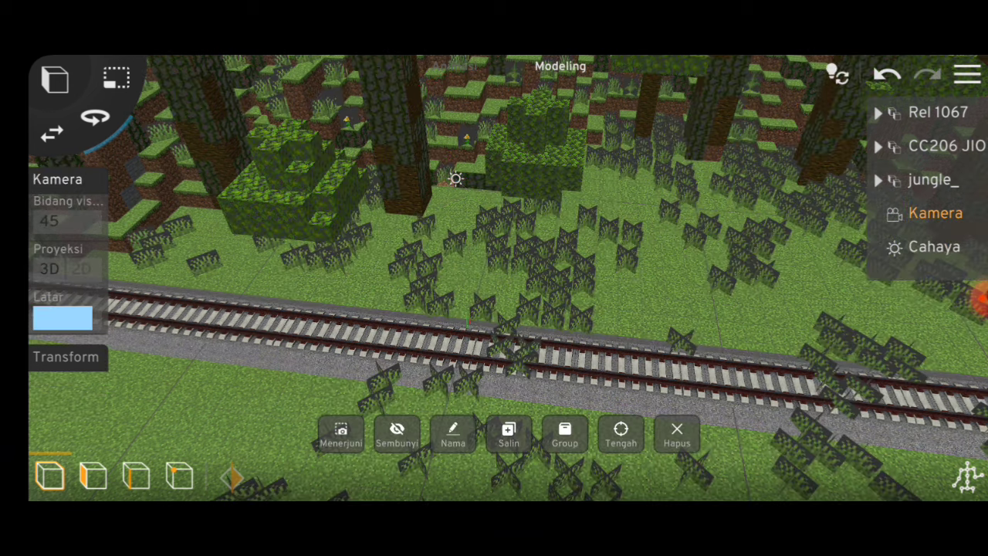
pyautogui.click(340, 435)
pyautogui.click(51, 479)
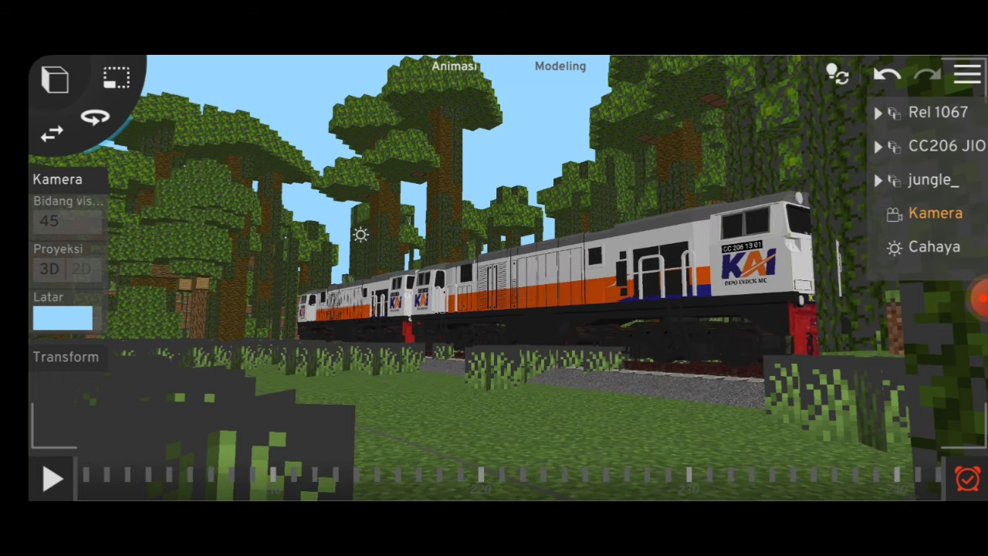
pyautogui.moveTo(772, 475); pyautogui.dragTo(591, 475)
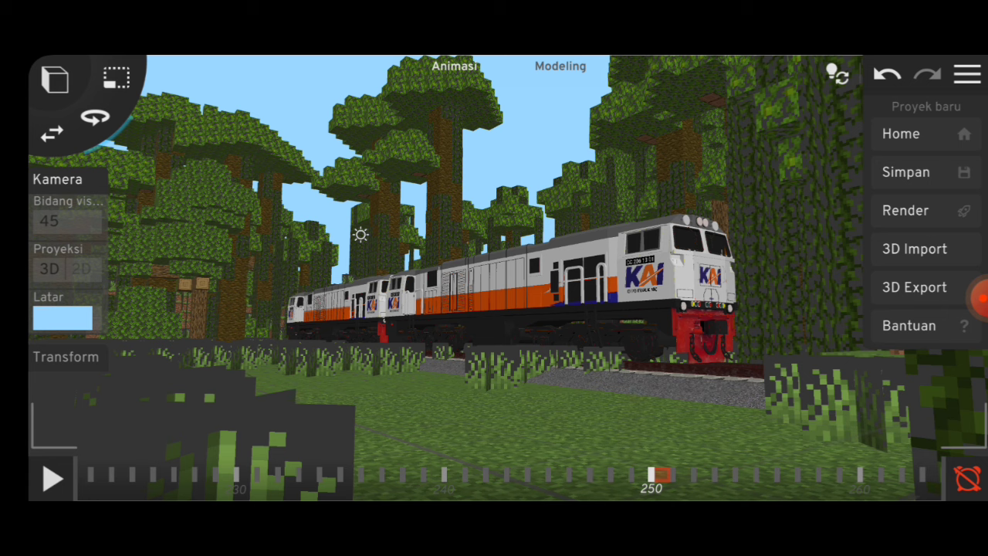
# - Set the 720p, 30 fps render range to start at frame 50 and end at frame 450
pyautogui.click(979, 299)
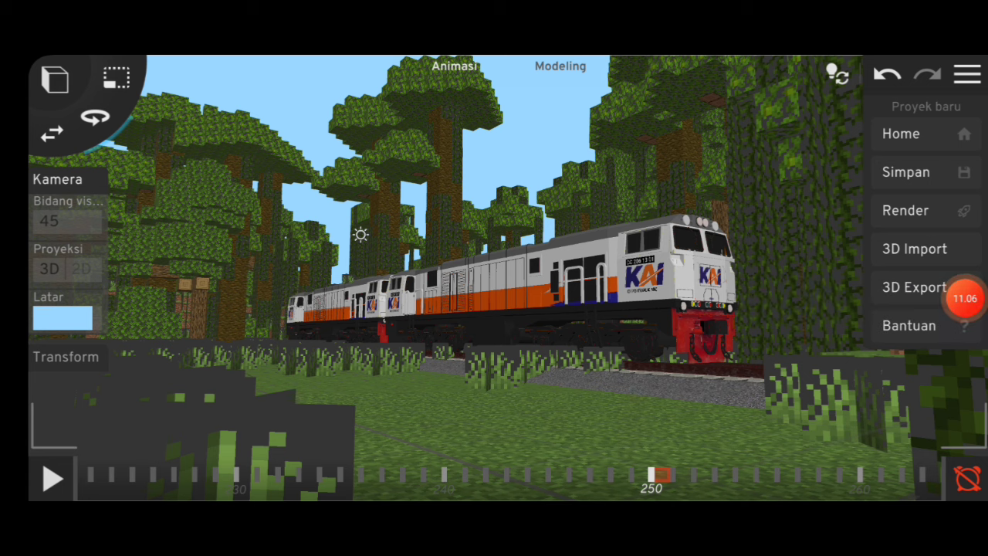
pyautogui.click(906, 210)
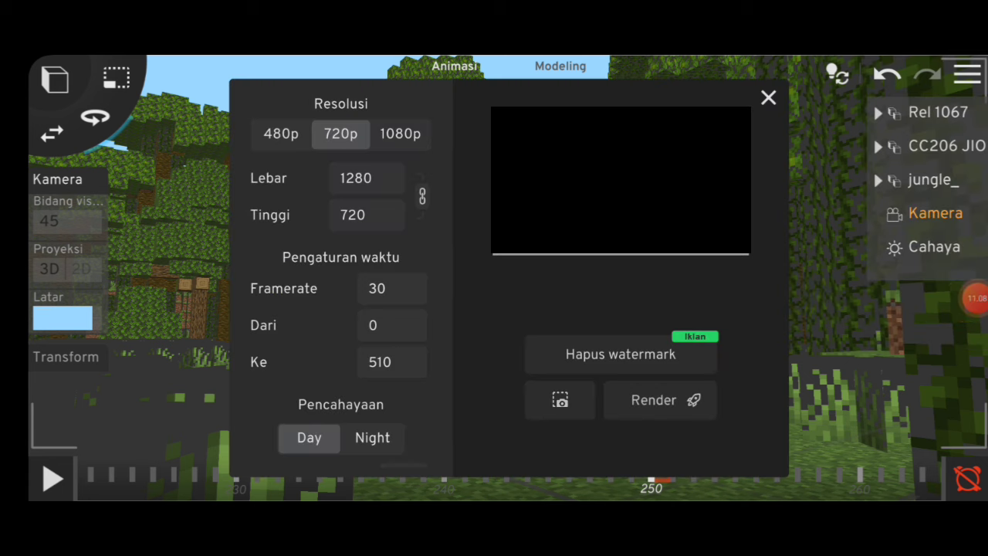
pyautogui.click(380, 362)
pyautogui.press('BackSpace')
pyautogui.press('BackSpace')
pyautogui.write('00')
pyautogui.click(373, 325)
pyautogui.write('5')
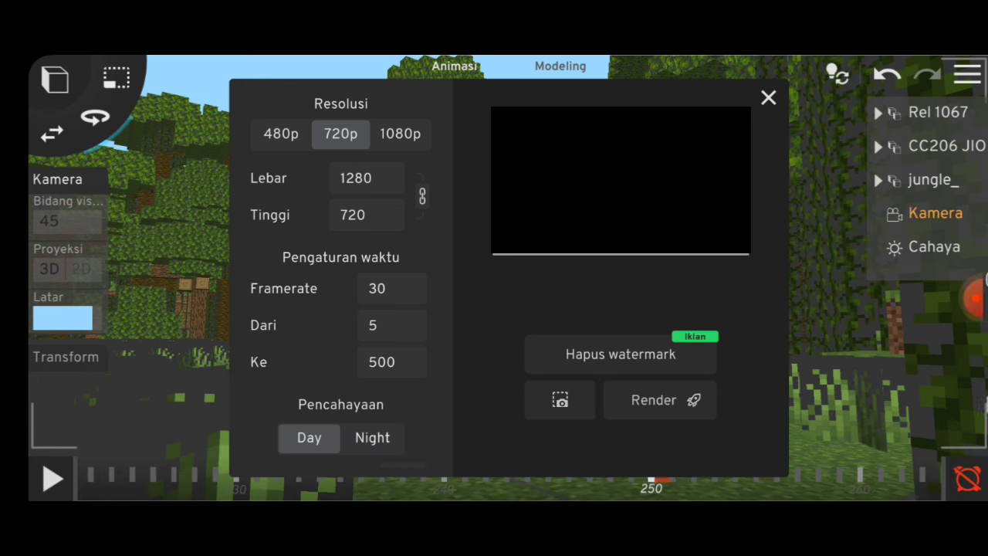
pyautogui.write('0')
pyautogui.click(380, 362)
pyautogui.press('BackSpace')
pyautogui.press('BackSpace')
pyautogui.write('50')
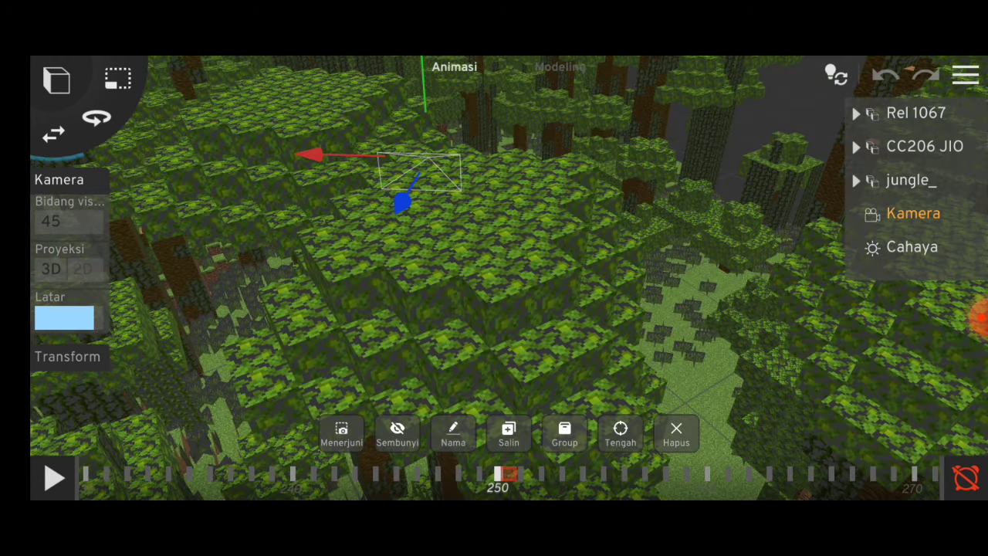
# - Save the Proyek baru project and return to the home screen
pyautogui.click(966, 75)
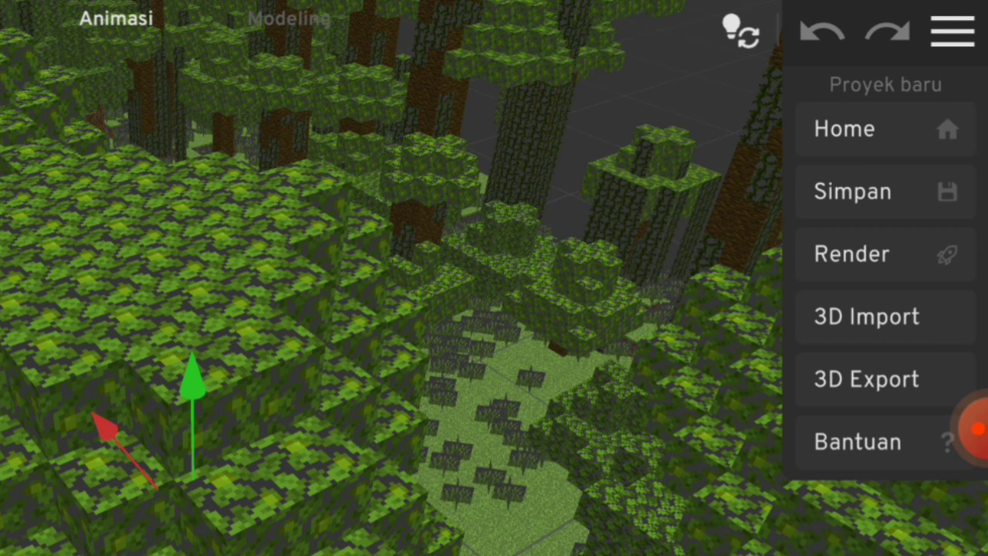
pyautogui.click(852, 192)
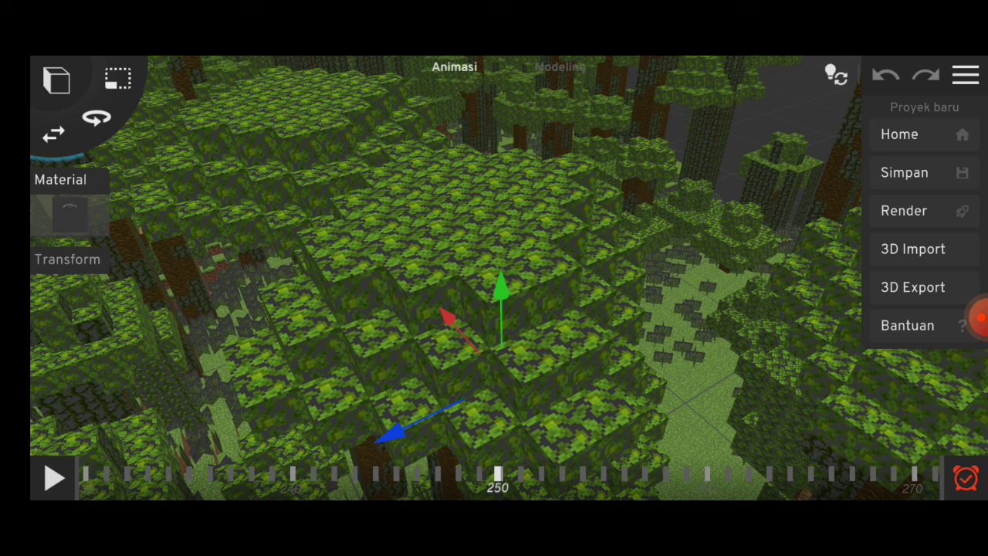
pyautogui.click(899, 135)
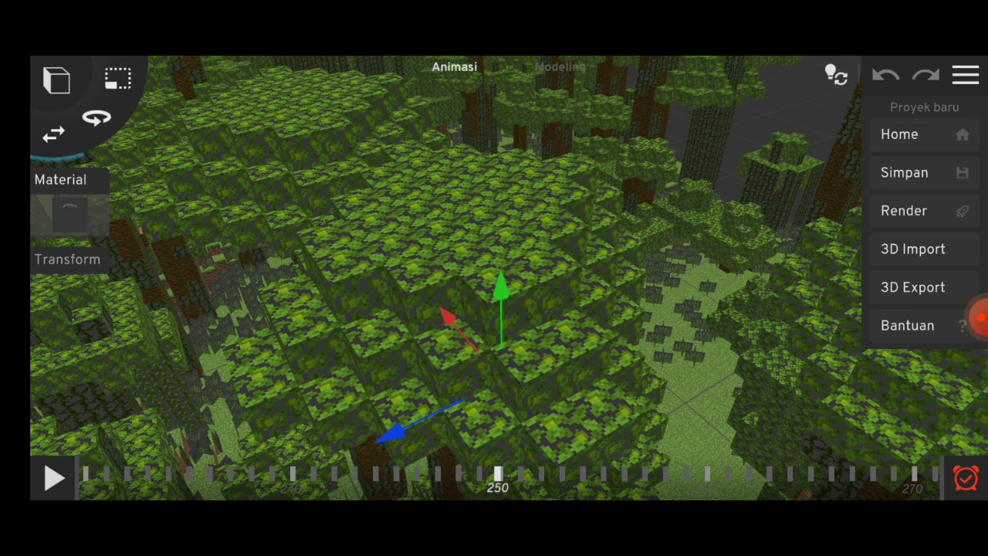